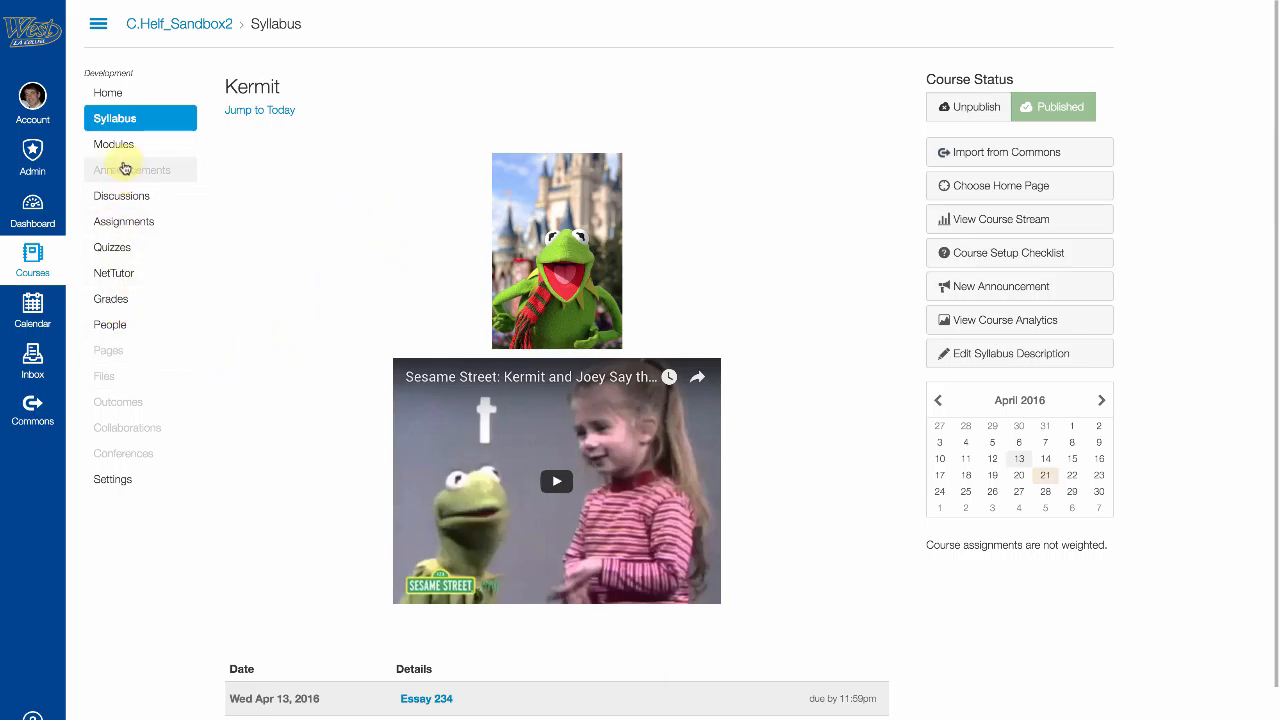
Step: Go from the syllabus to the course Modules page, showing the Jeffrey module
{"action": "left_click", "coordinate": [111, 146]}
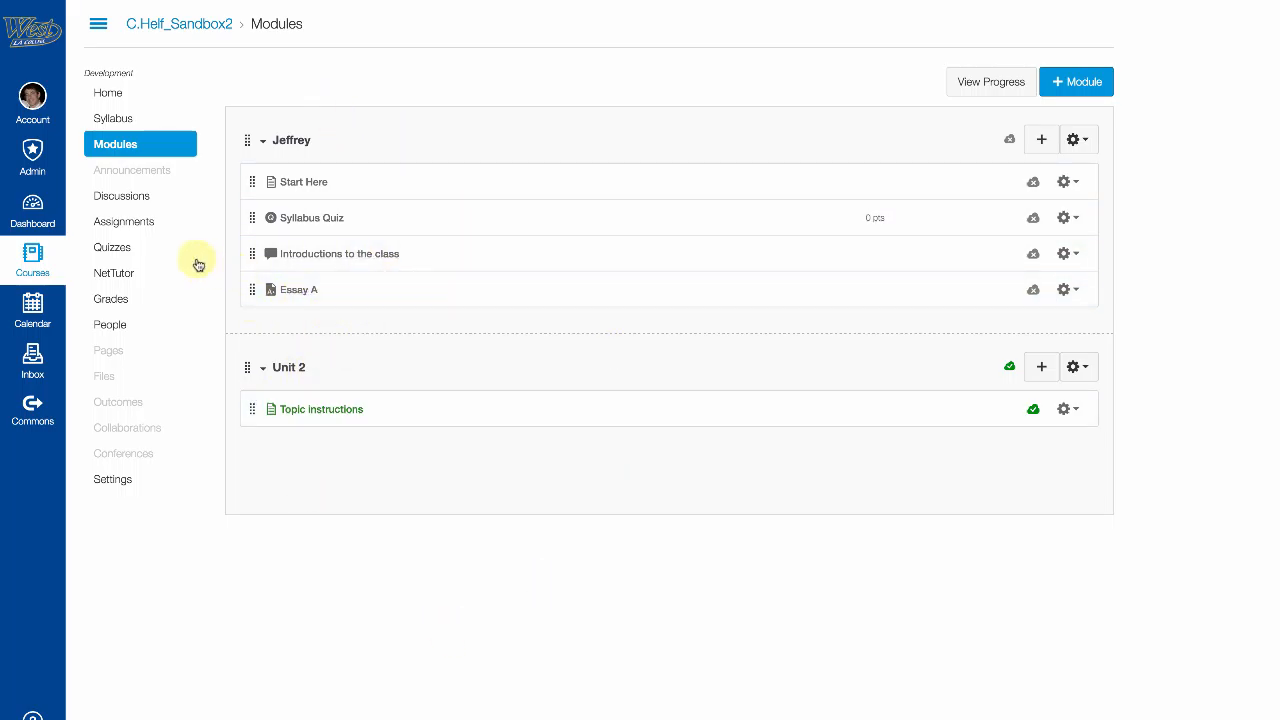
Step: Open the Assignments page listing Topic assignment, Essay 234, Essay A and Syllabus Quiz
{"action": "left_click", "coordinate": [124, 223]}
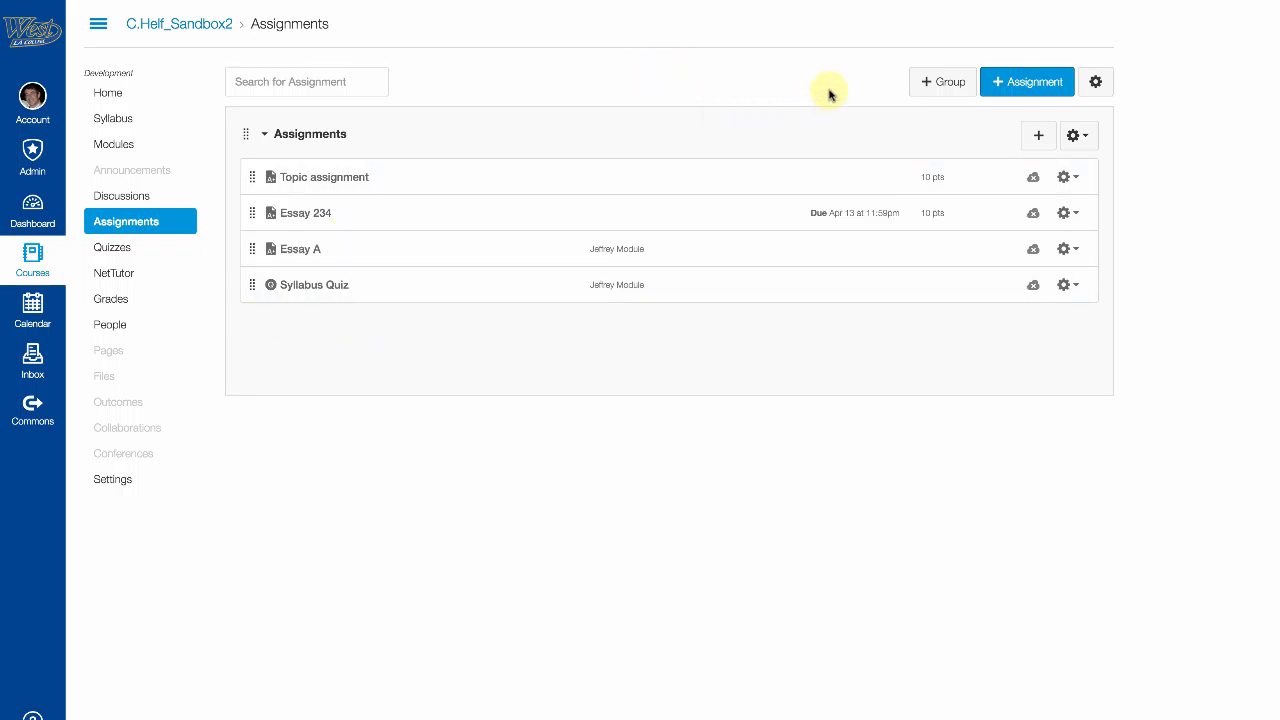
Step: Create the Quizzes and Discussions assignment groups
{"action": "left_click", "coordinate": [943, 83]}
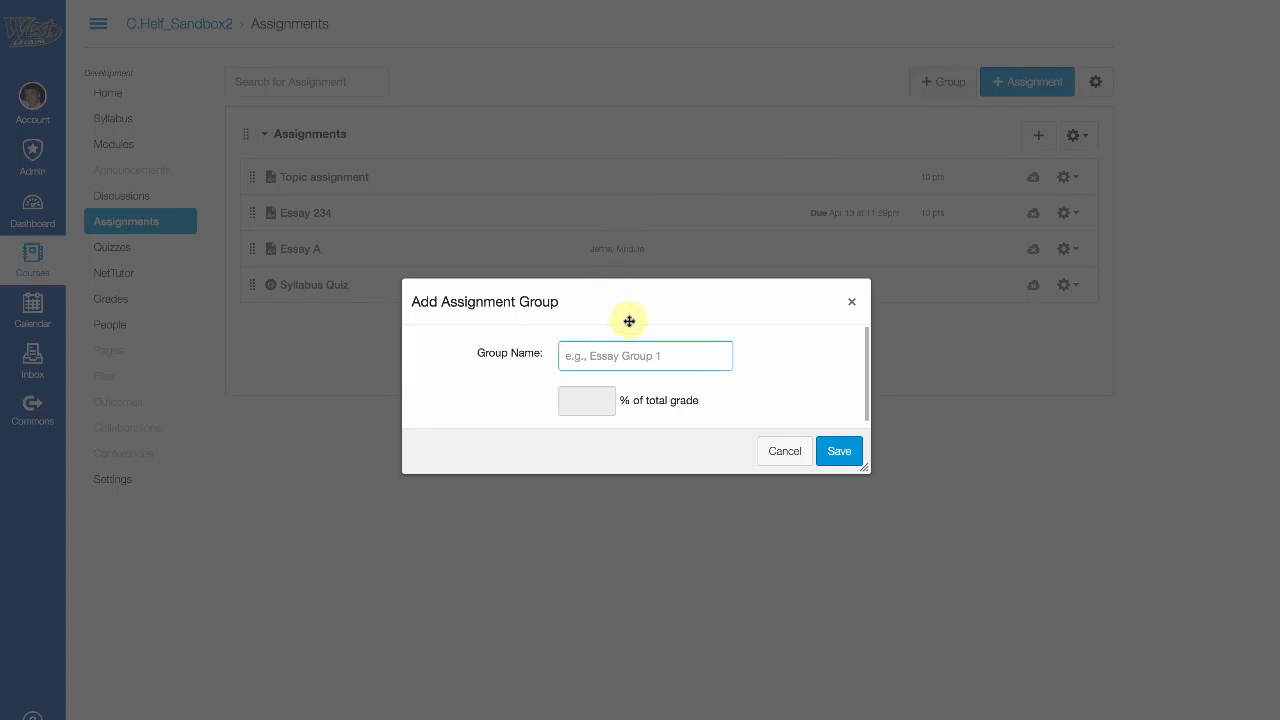
{"action": "type", "text": "Q"}
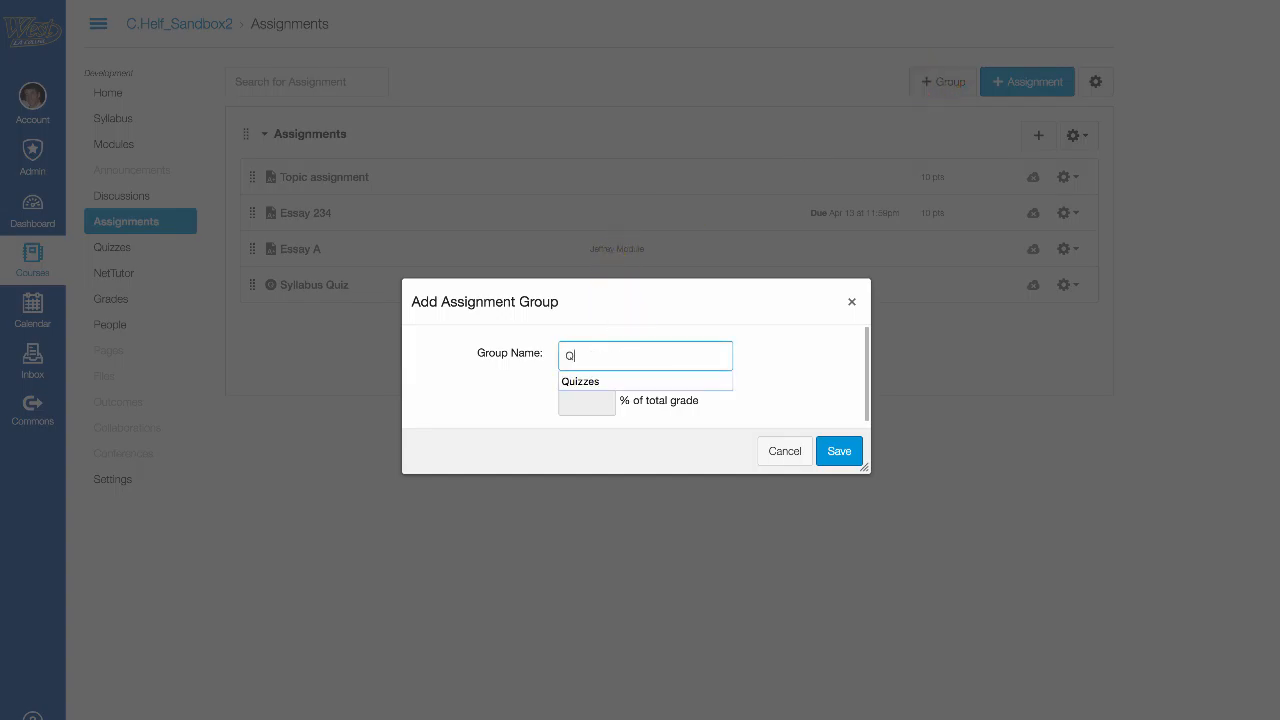
{"action": "type", "text": "uiz"}
{"action": "key", "text": "Down"}
{"action": "key", "text": "Return"}
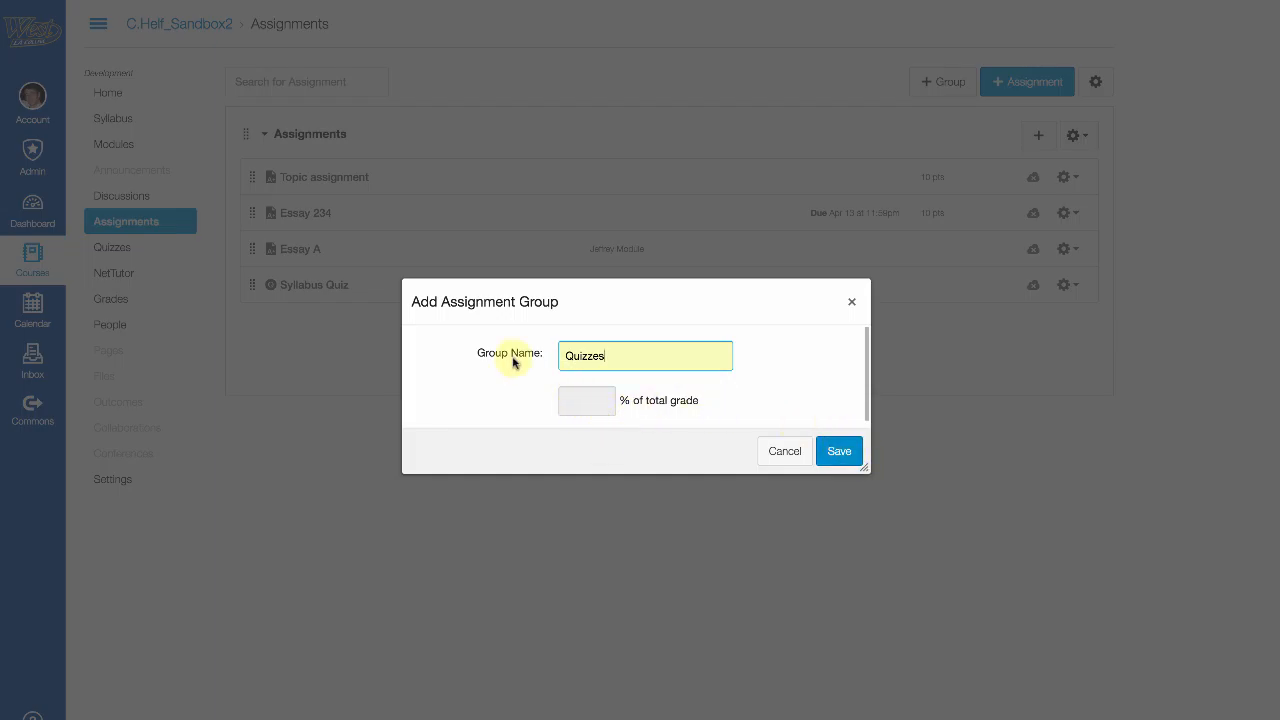
{"action": "left_click", "coordinate": [840, 453]}
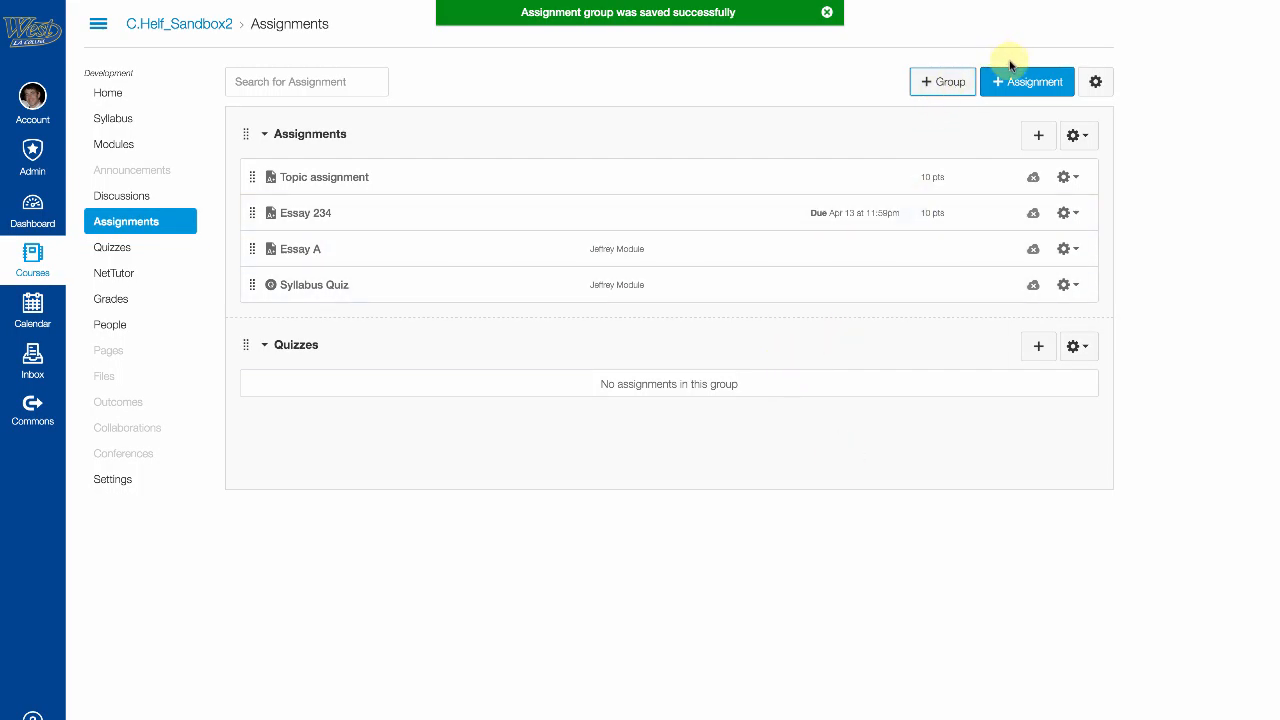
{"action": "left_click", "coordinate": [944, 84]}
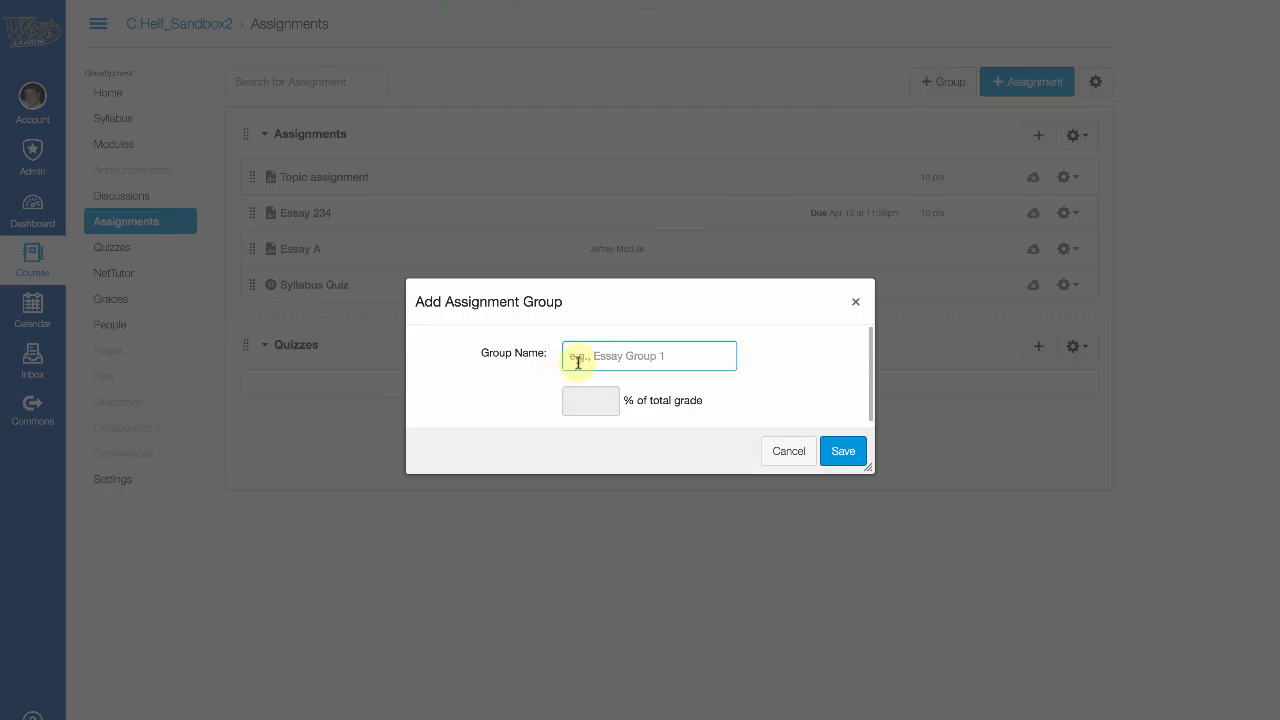
{"action": "type", "text": "Discussions"}
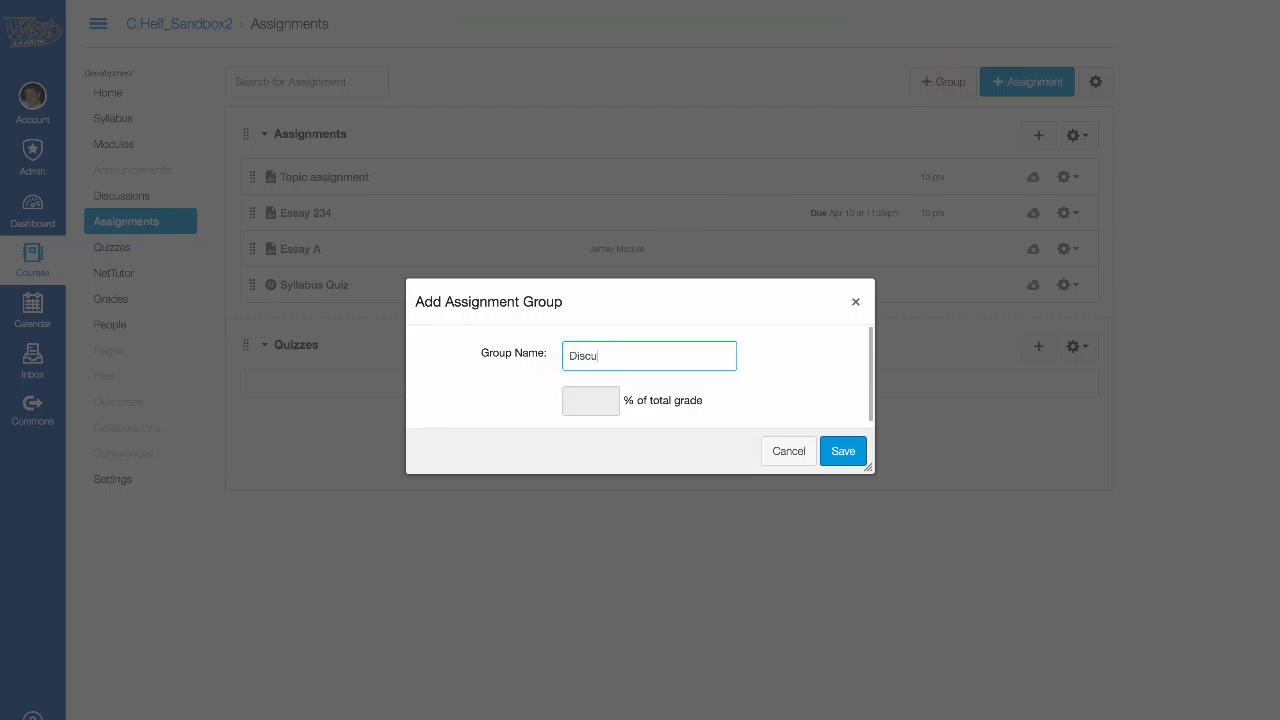
{"action": "left_click", "coordinate": [843, 451]}
Step: Create the Exams and Essays assignment groups
{"action": "left_click", "coordinate": [944, 84]}
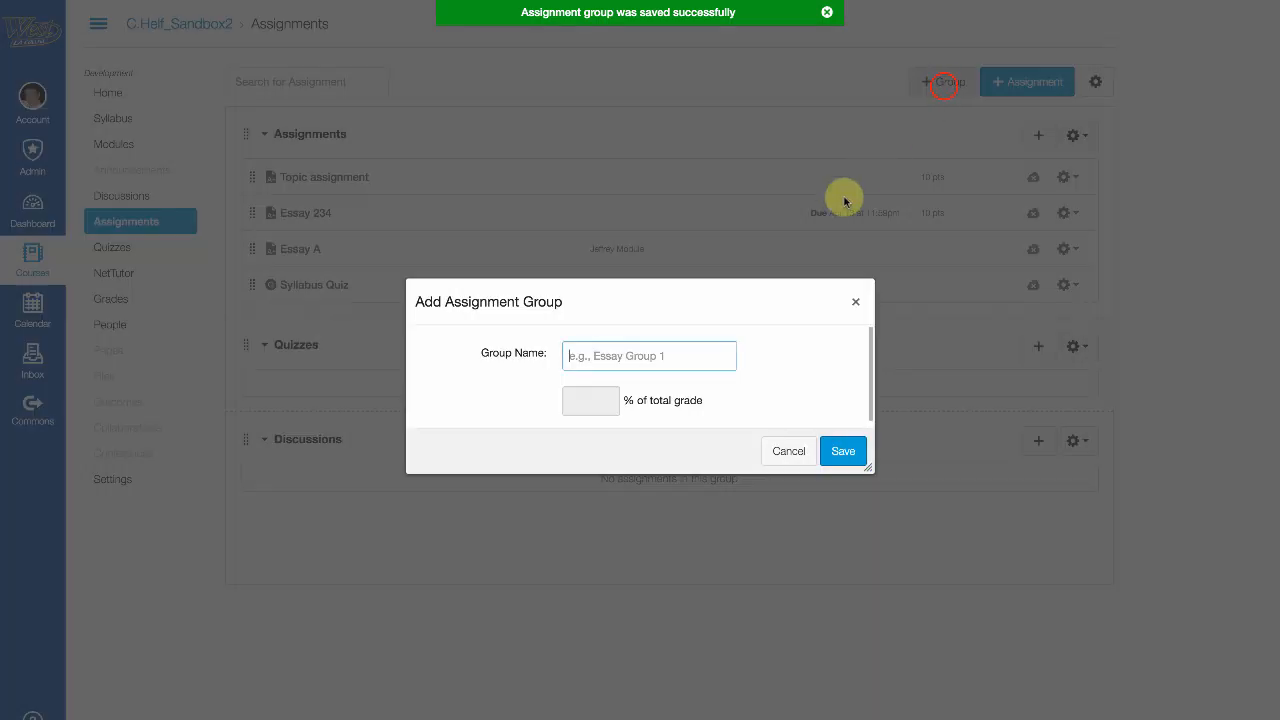
{"action": "left_click", "coordinate": [659, 356]}
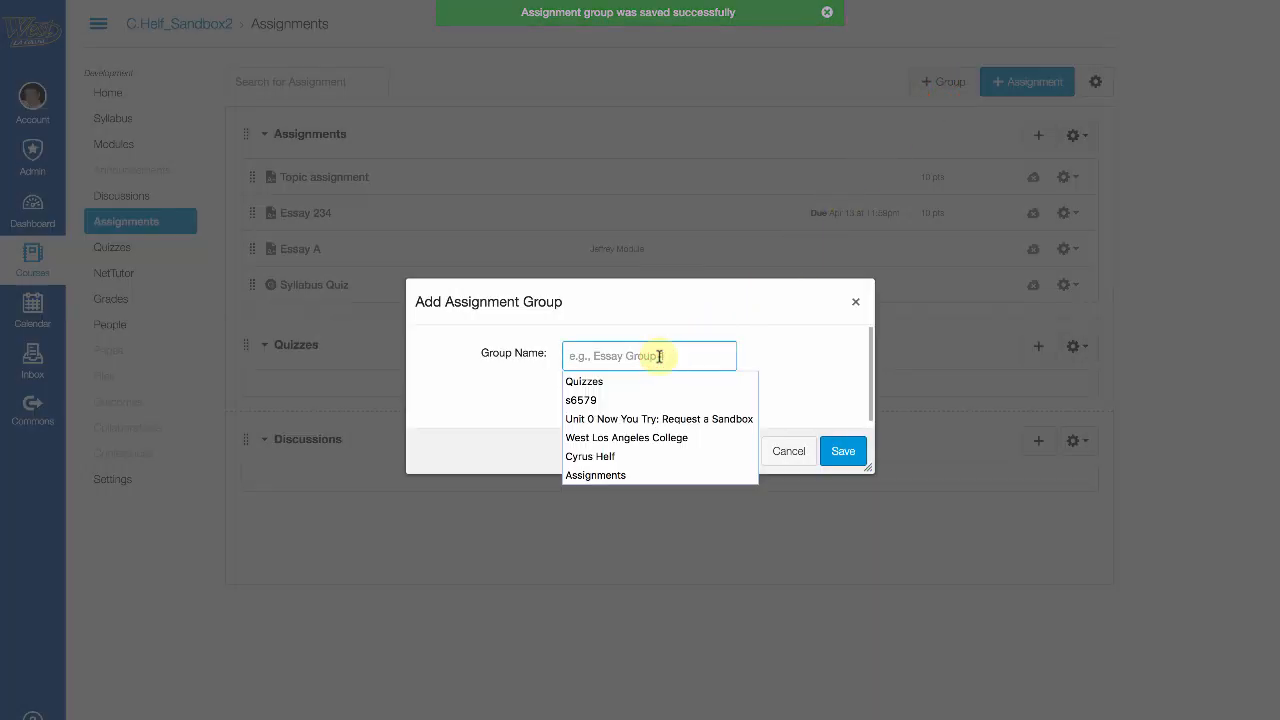
{"action": "type", "text": "Exams"}
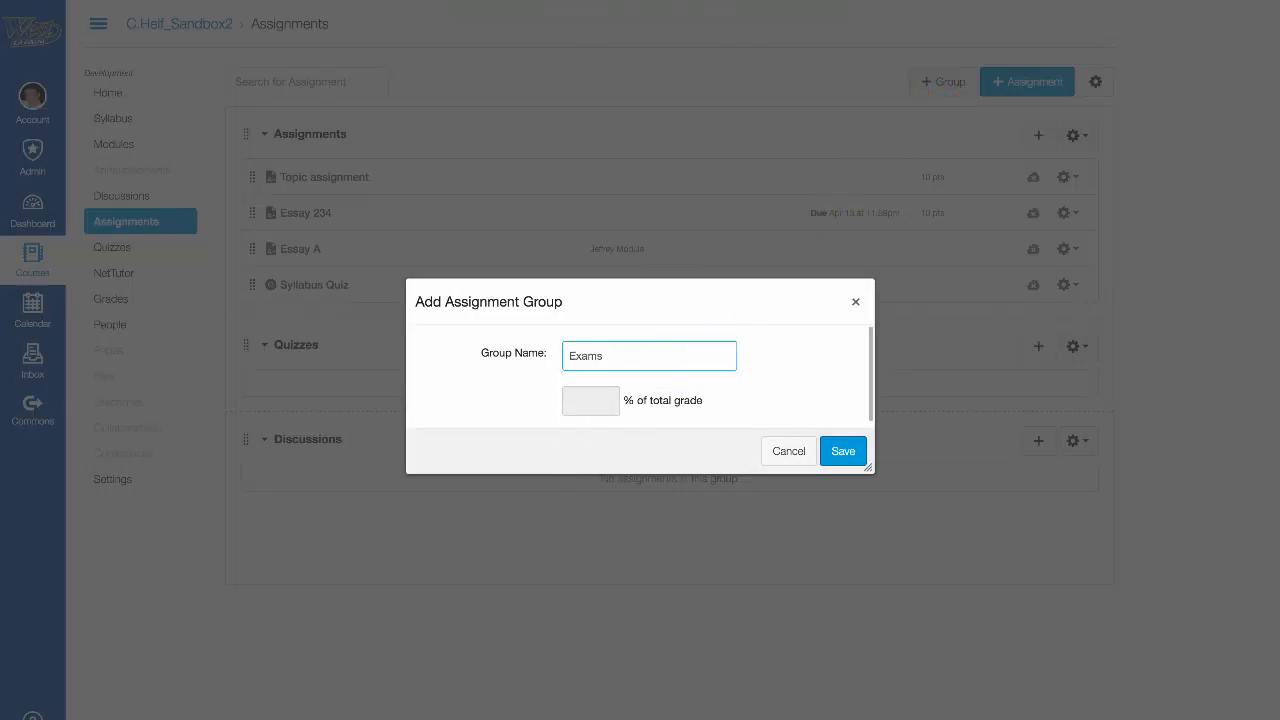
{"action": "left_click", "coordinate": [843, 451]}
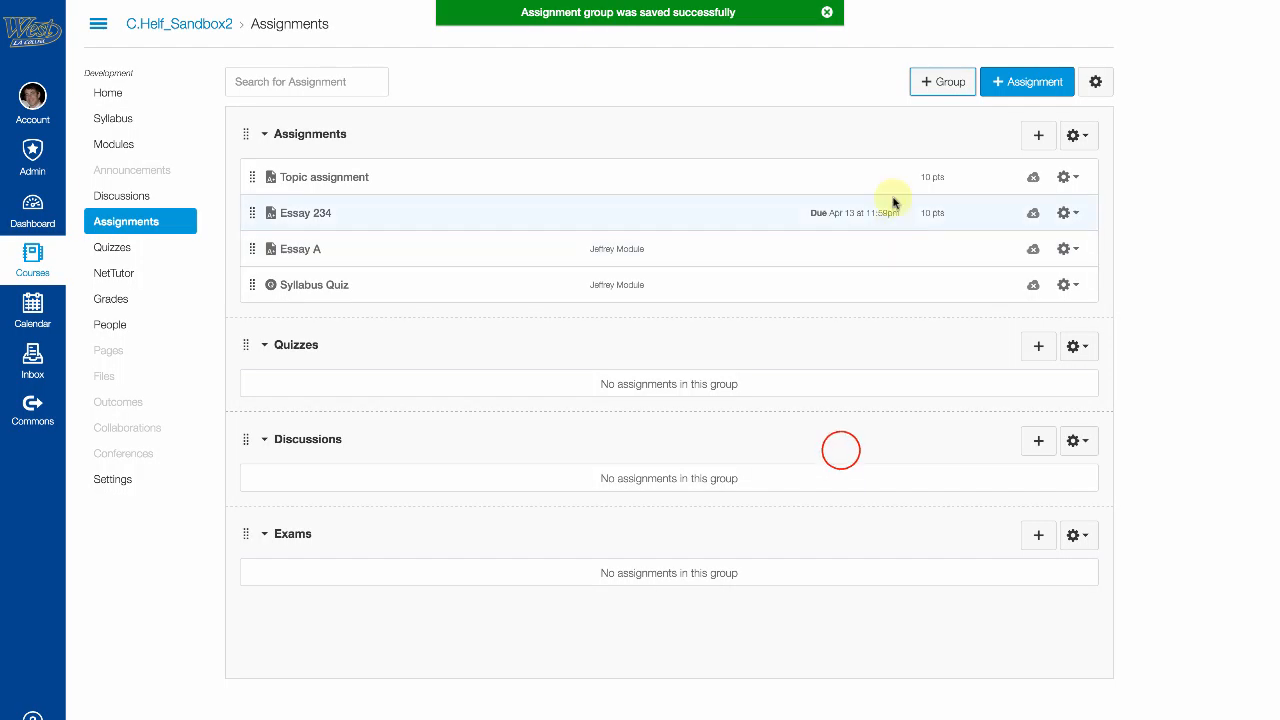
{"action": "left_click", "coordinate": [940, 85]}
{"action": "type", "text": "Essays"}
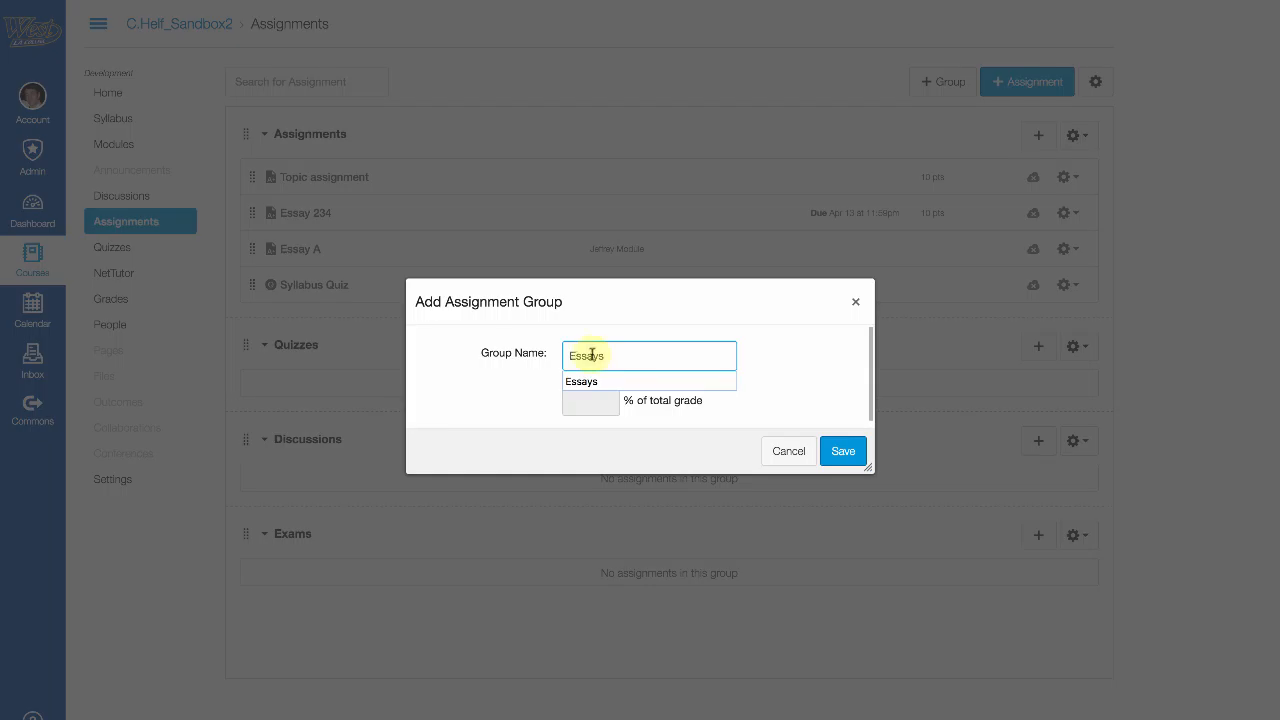
{"action": "left_click", "coordinate": [848, 450]}
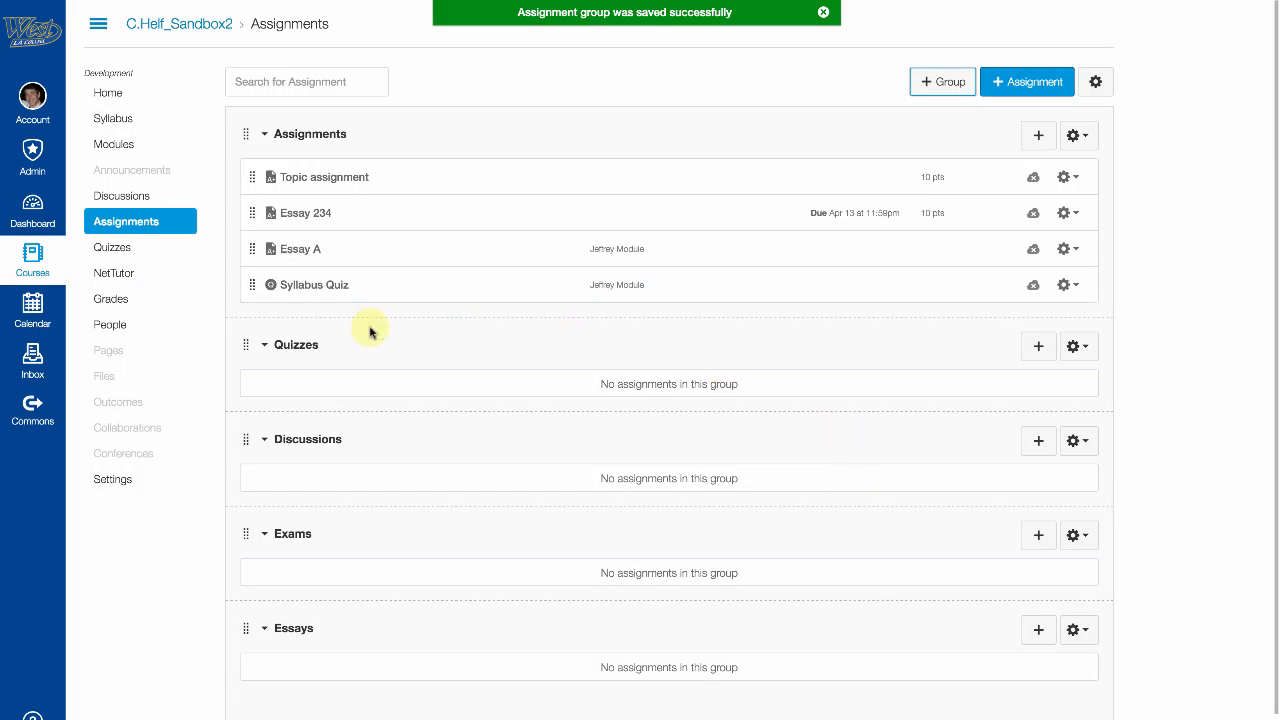
Step: Move Syllabus Quiz to Quizzes, both essays to Essays, and Topic assignment to Discussions
{"action": "scroll", "coordinate": [420, 380], "scroll_direction": "down", "scroll_amount": 2}
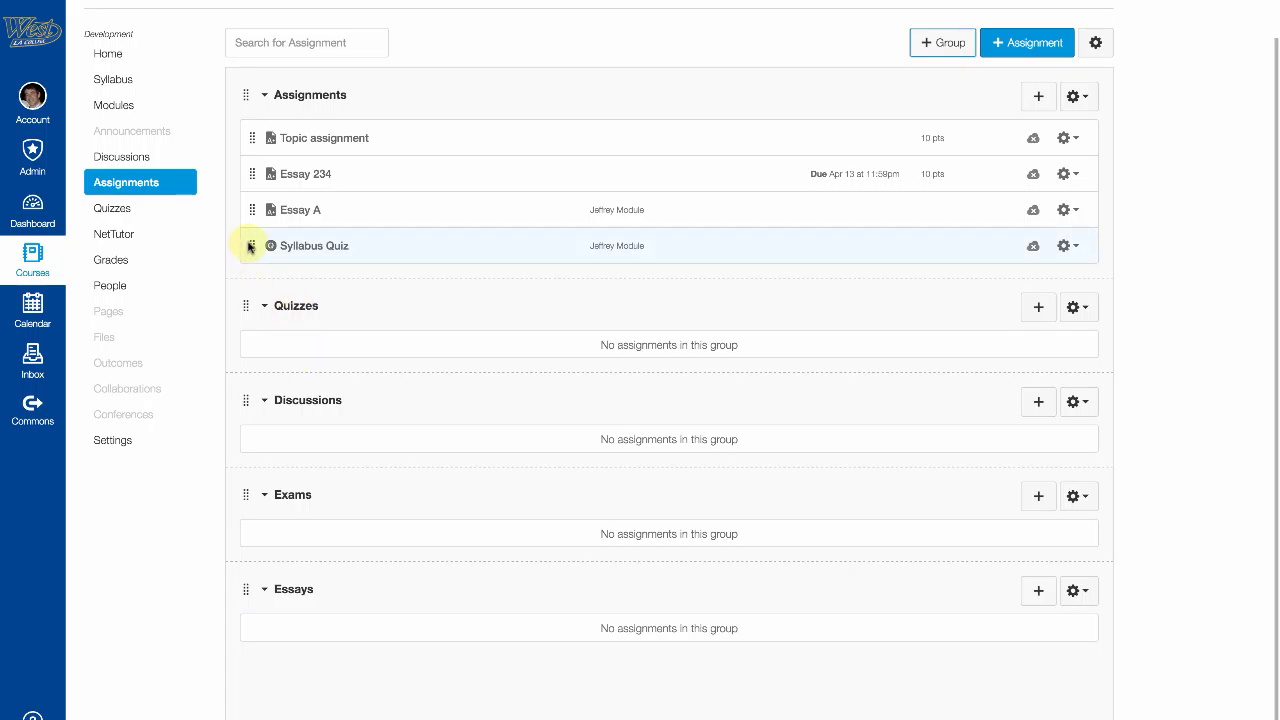
{"action": "left_click_drag", "start_coordinate": [250, 246], "coordinate": [269, 366]}
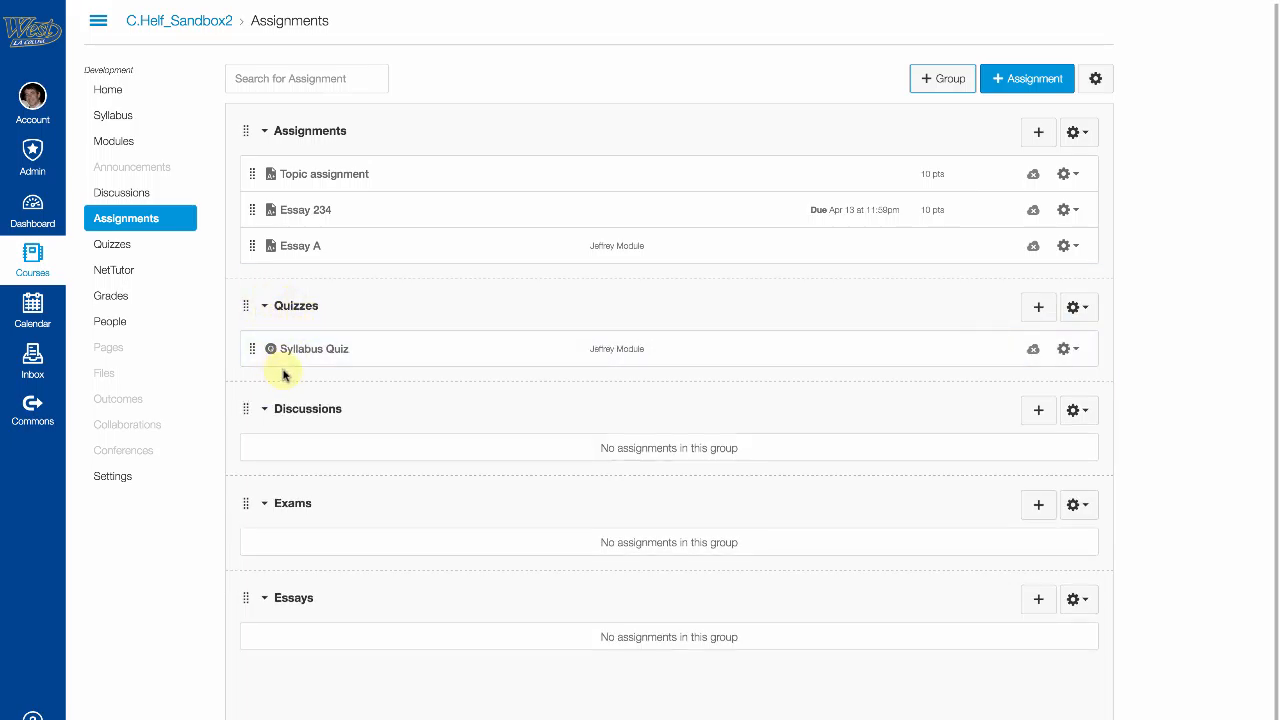
{"action": "left_click_drag", "start_coordinate": [250, 250], "coordinate": [280, 630]}
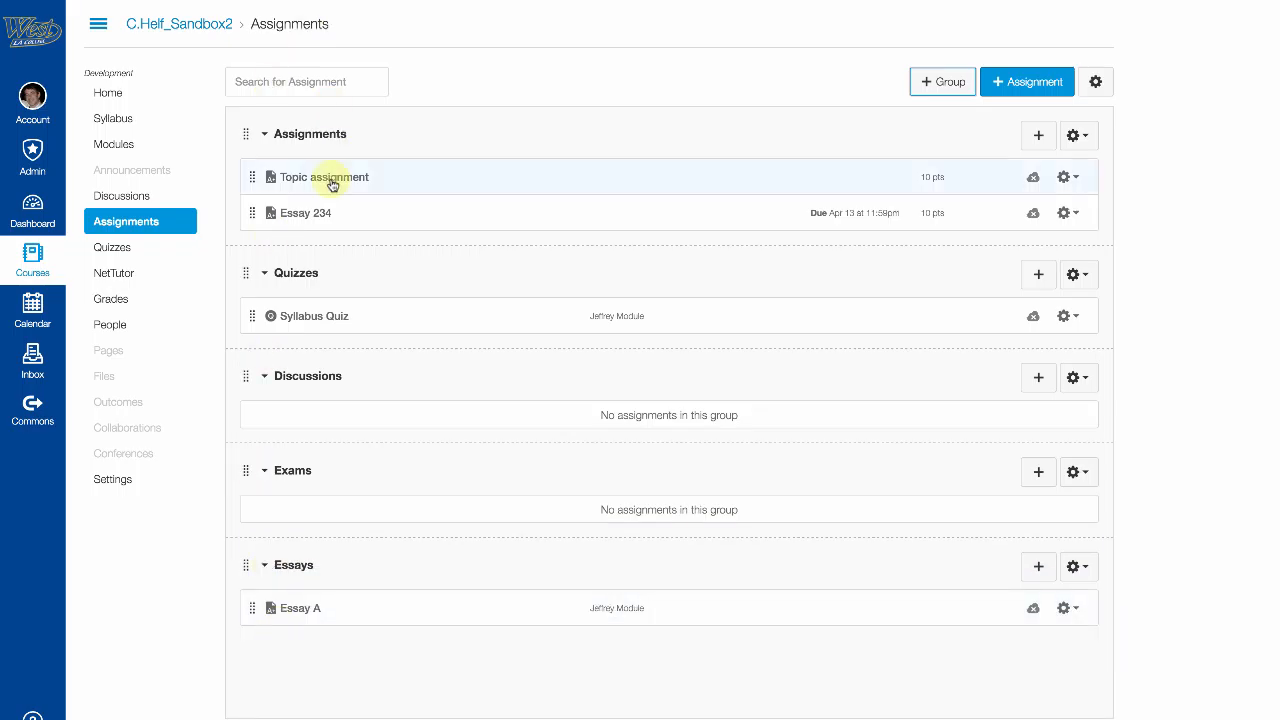
{"action": "left_click_drag", "start_coordinate": [250, 213], "coordinate": [323, 640]}
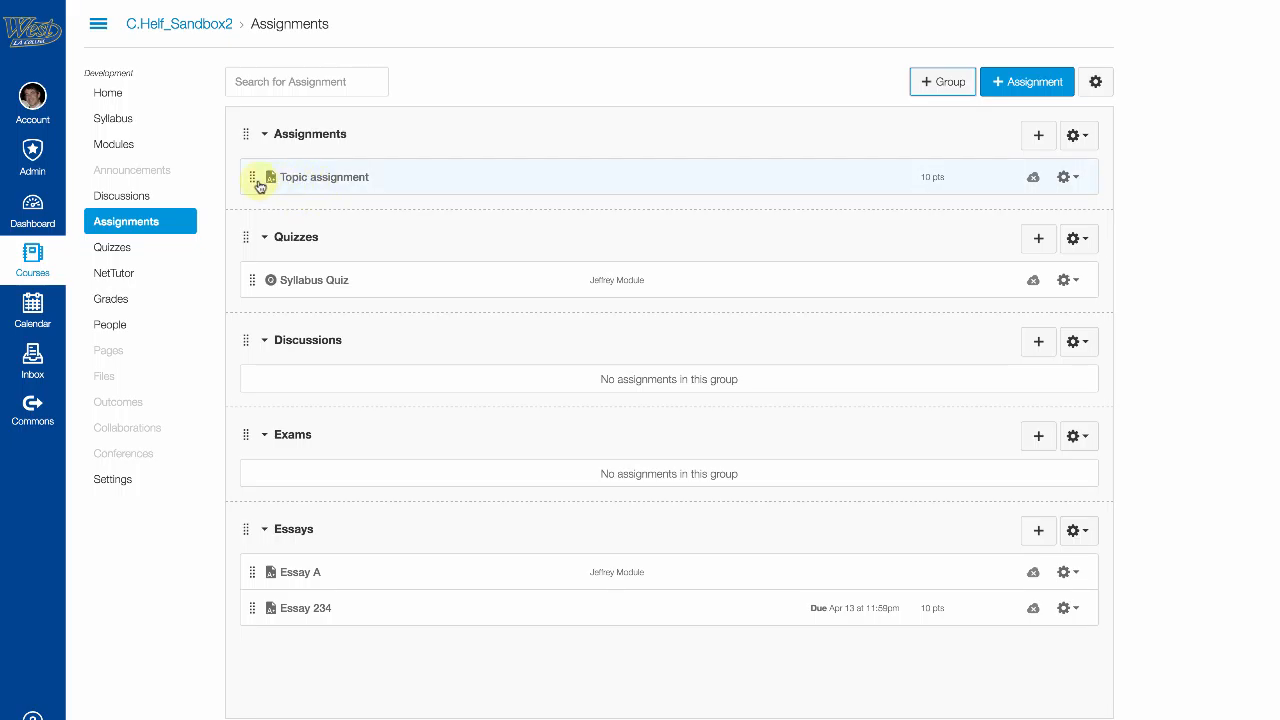
{"action": "left_click_drag", "start_coordinate": [252, 181], "coordinate": [268, 380]}
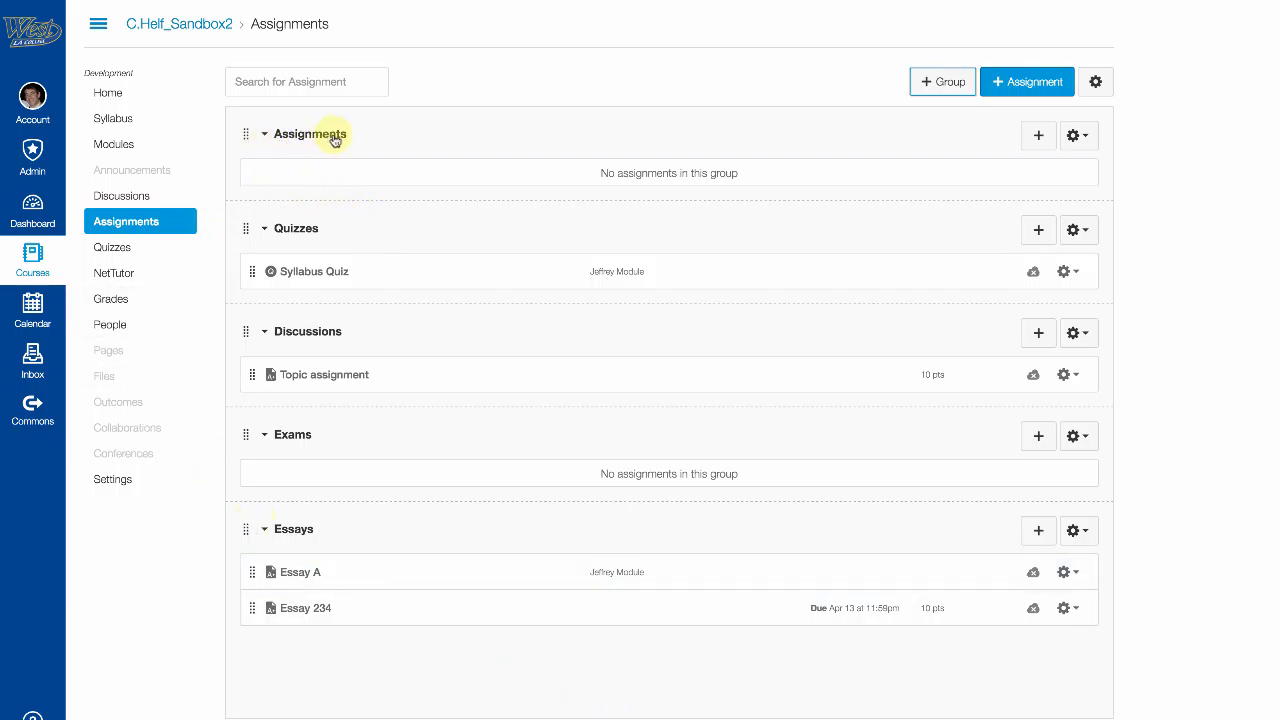
Step: Delete the empty Assignments group and confirm the deletion
{"action": "left_click", "coordinate": [1094, 141]}
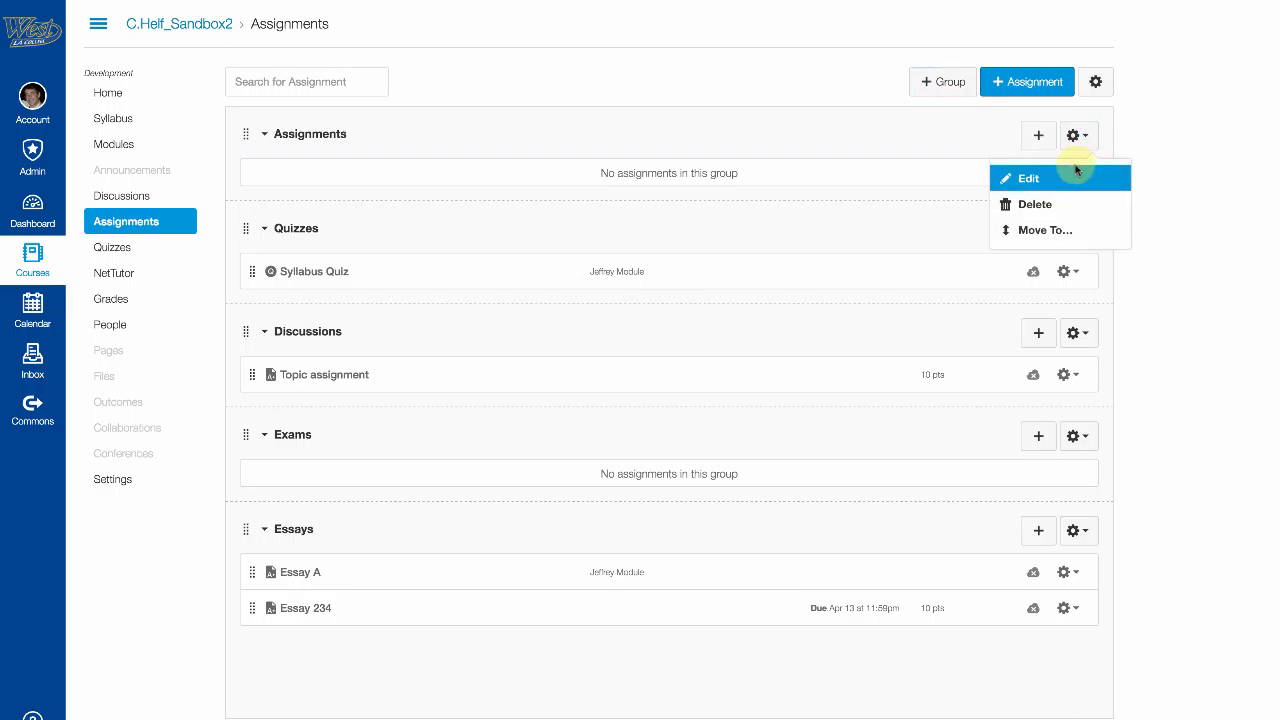
{"action": "left_click", "coordinate": [1040, 204]}
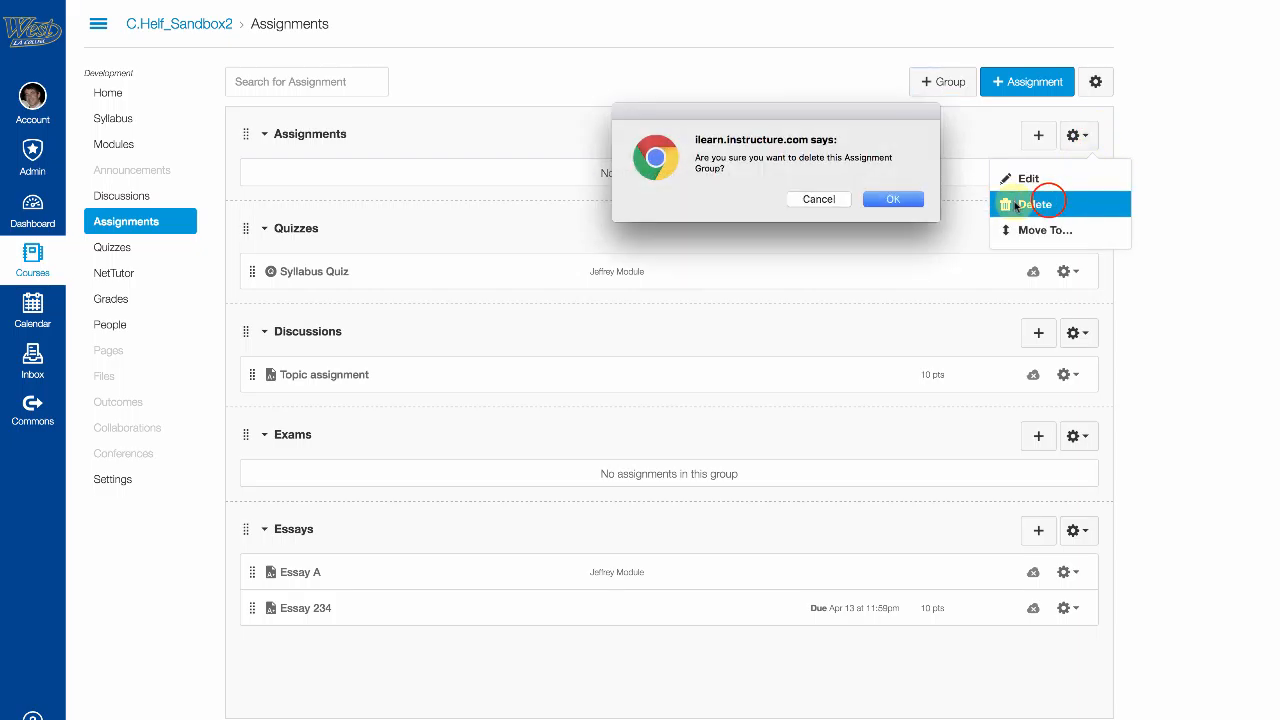
{"action": "left_click", "coordinate": [886, 197]}
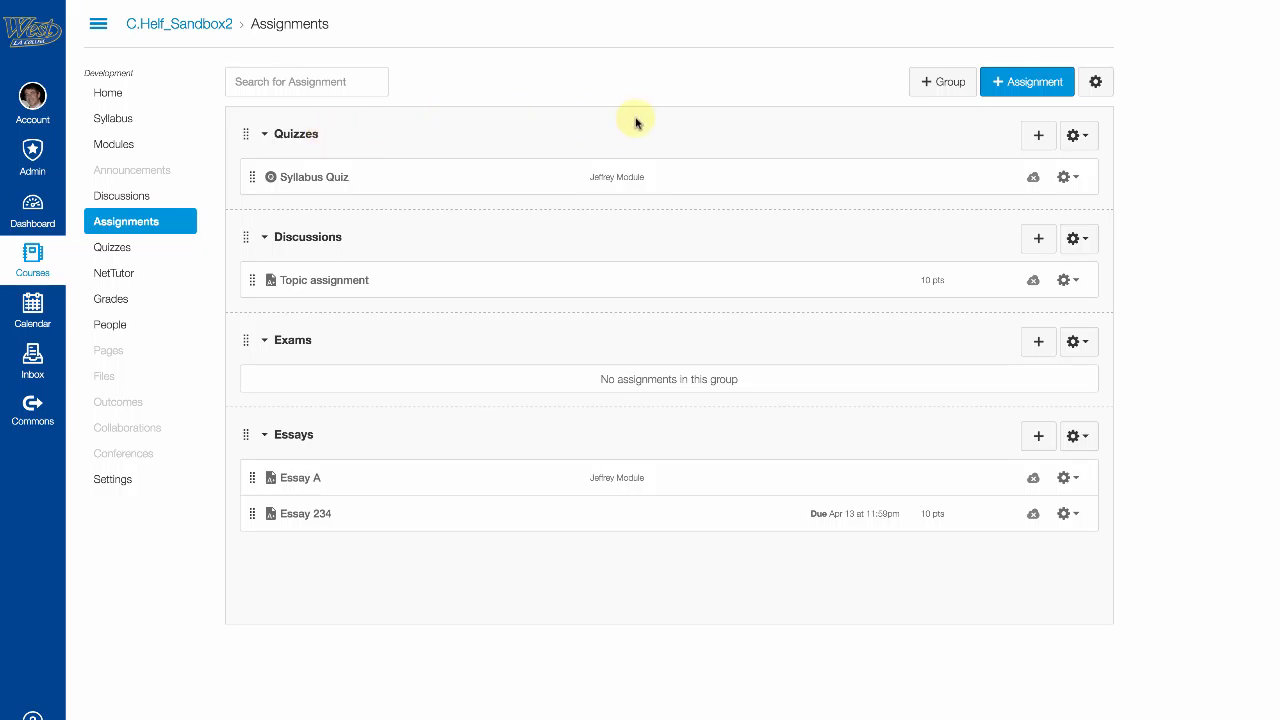
Step: Publish Syllabus Quiz, Topic assignment, Essay A and Essay 234
{"action": "left_click", "coordinate": [1033, 179]}
{"action": "left_click", "coordinate": [1033, 280]}
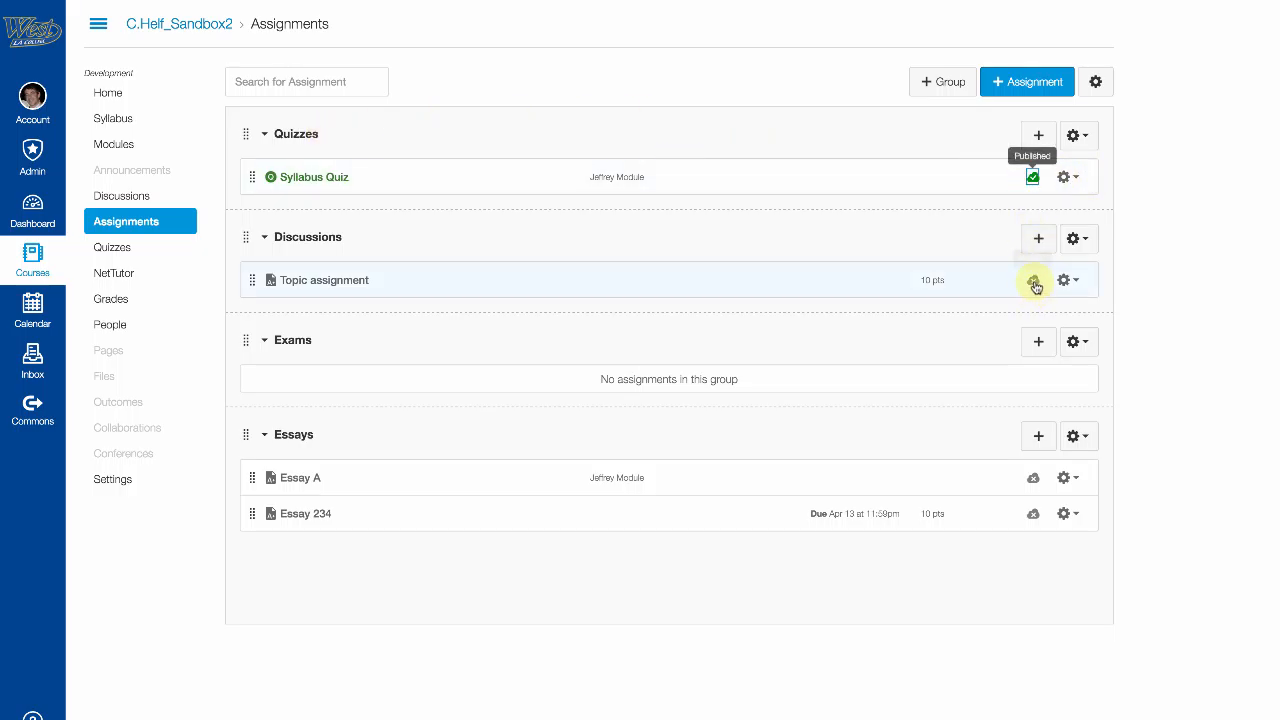
{"action": "left_click", "coordinate": [1032, 479]}
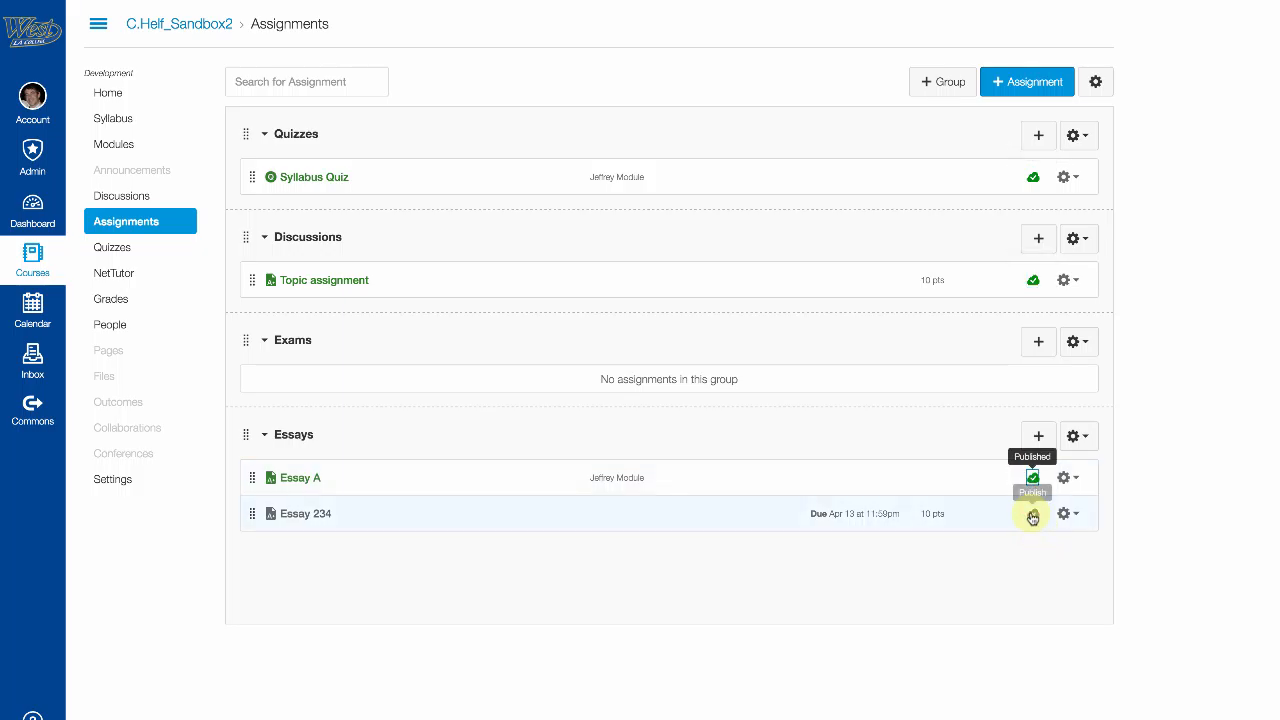
{"action": "left_click", "coordinate": [1033, 515]}
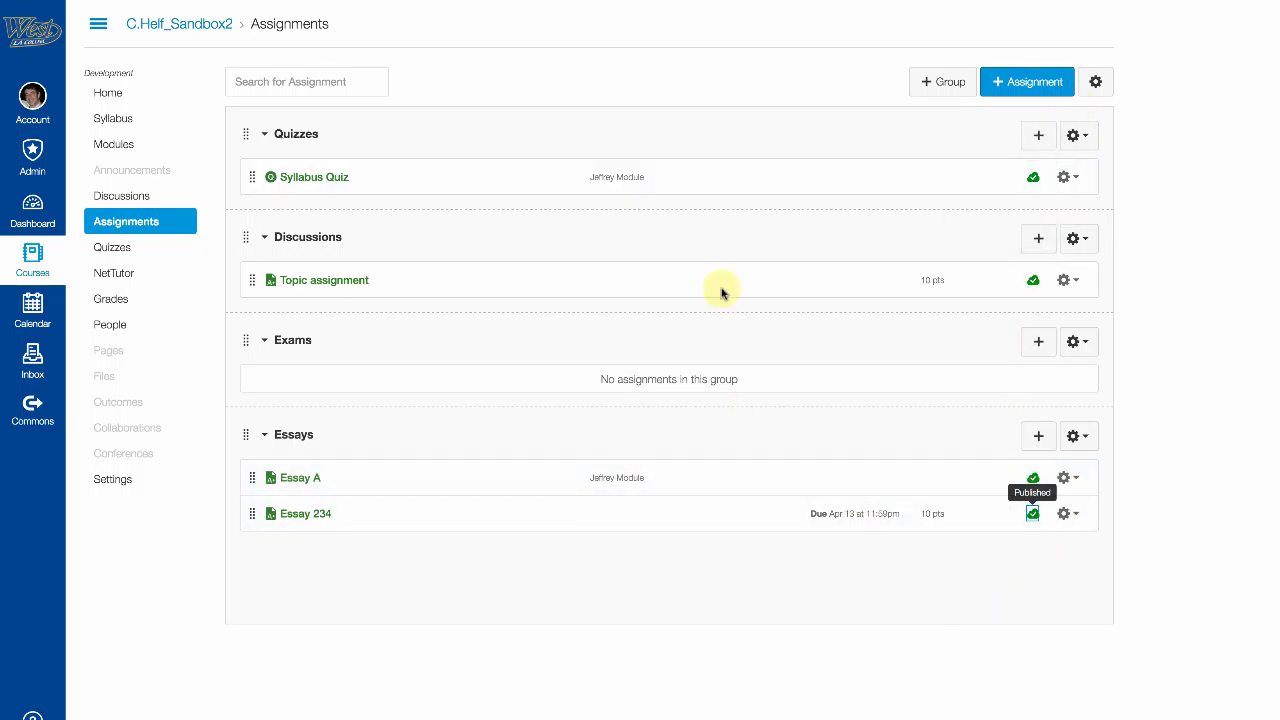
{"action": "left_click", "coordinate": [118, 305]}
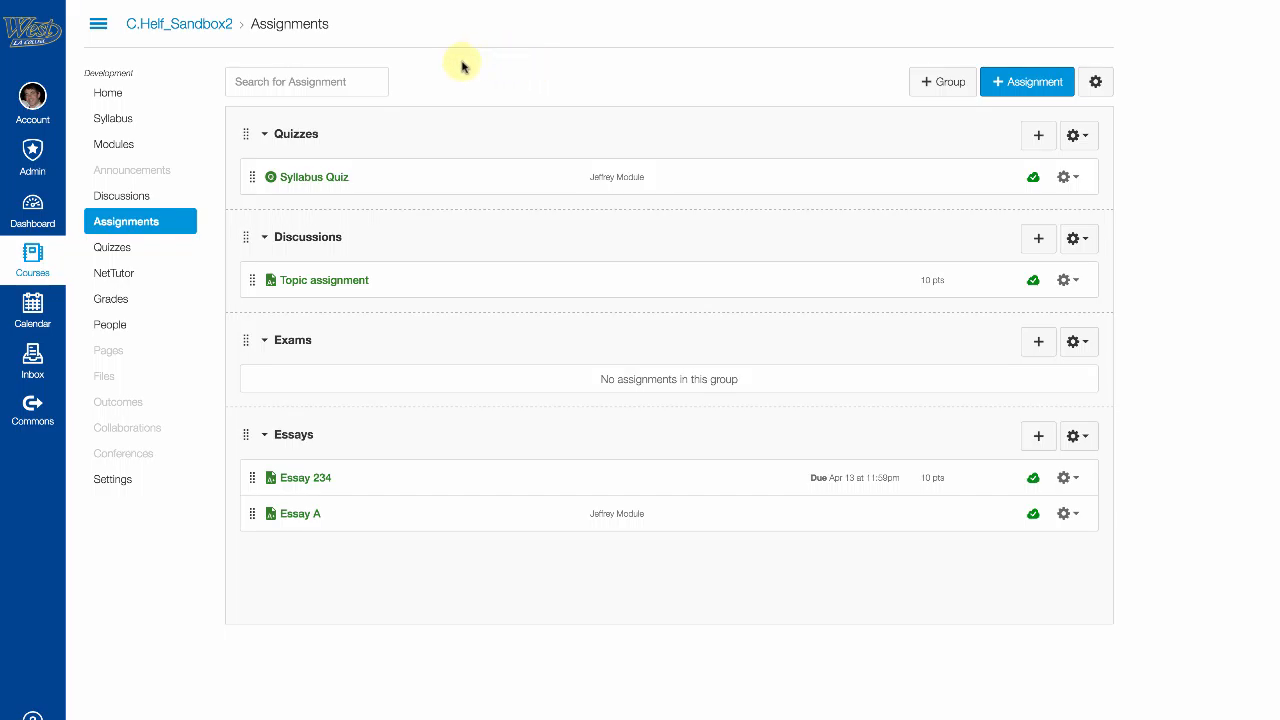
Step: Turn on weighted final grades with Quizzes 10%, Discussions 20%, Exams 50%, Essays 20%
{"action": "left_click", "coordinate": [1098, 84]}
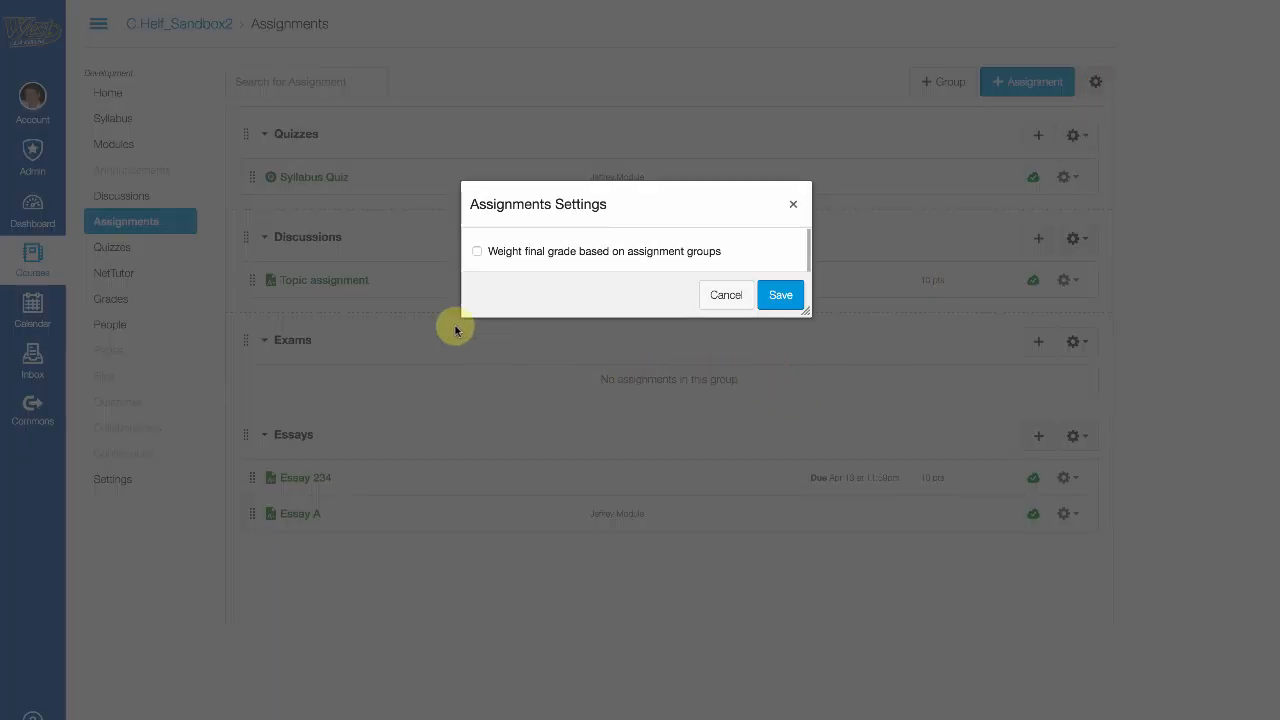
{"action": "left_click", "coordinate": [477, 252]}
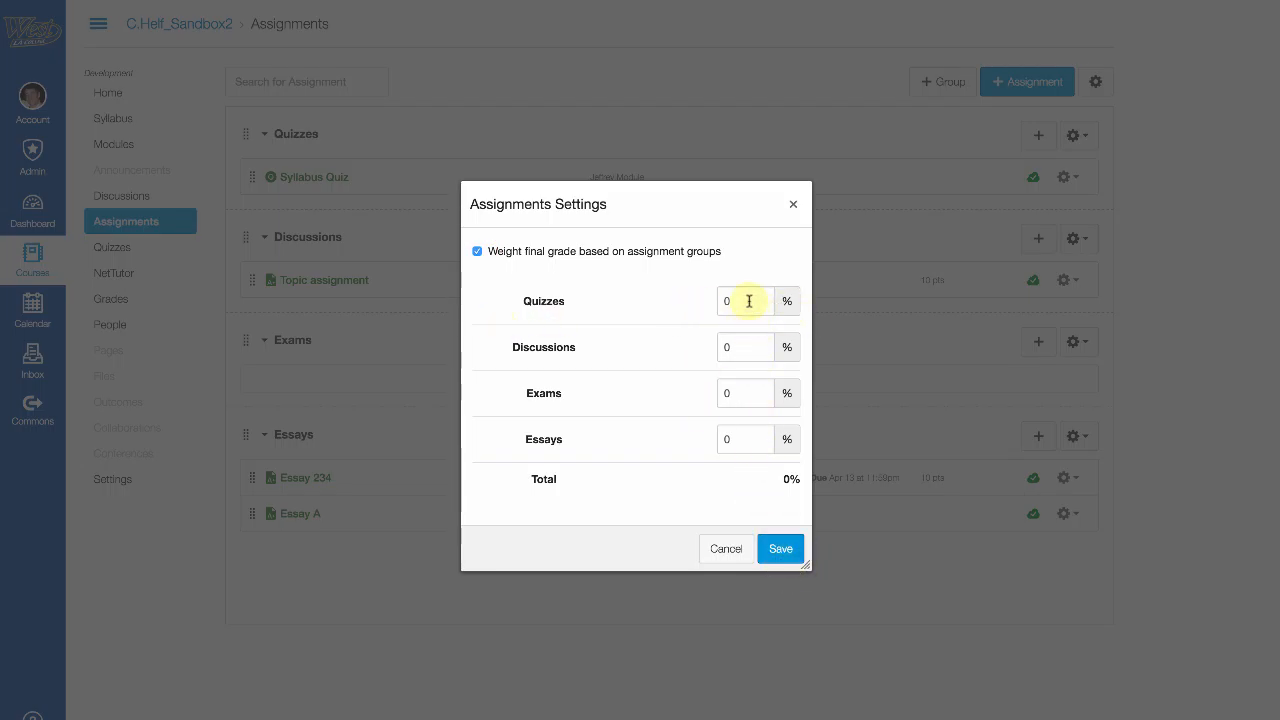
{"action": "double_click", "coordinate": [754, 392]}
{"action": "type", "text": "5"}
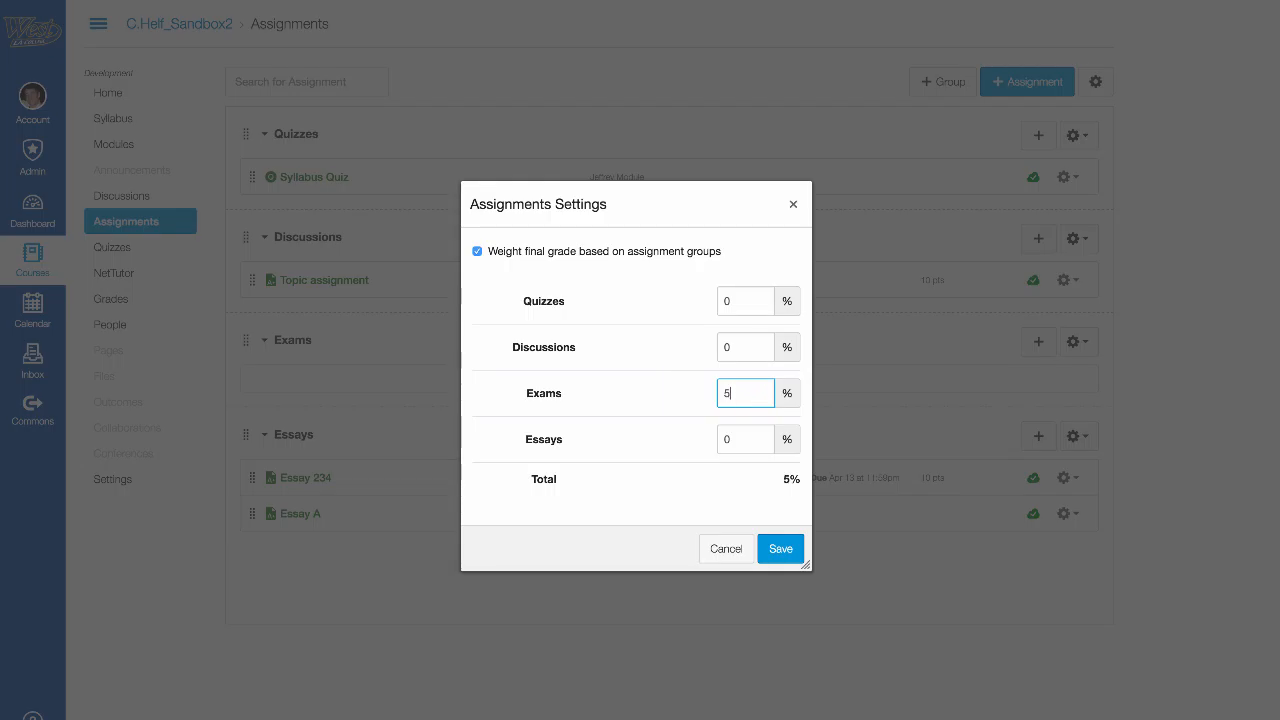
{"action": "left_click", "coordinate": [743, 436]}
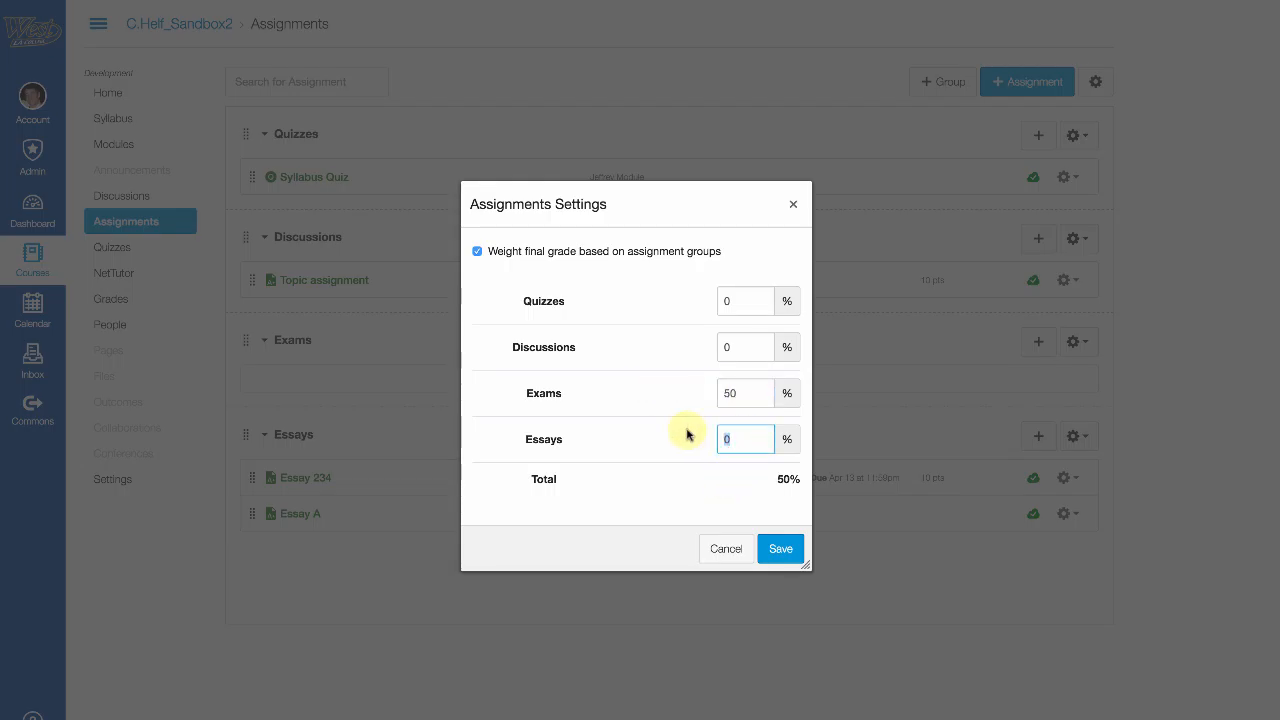
{"action": "left_click", "coordinate": [740, 345]}
{"action": "type", "text": "2"}
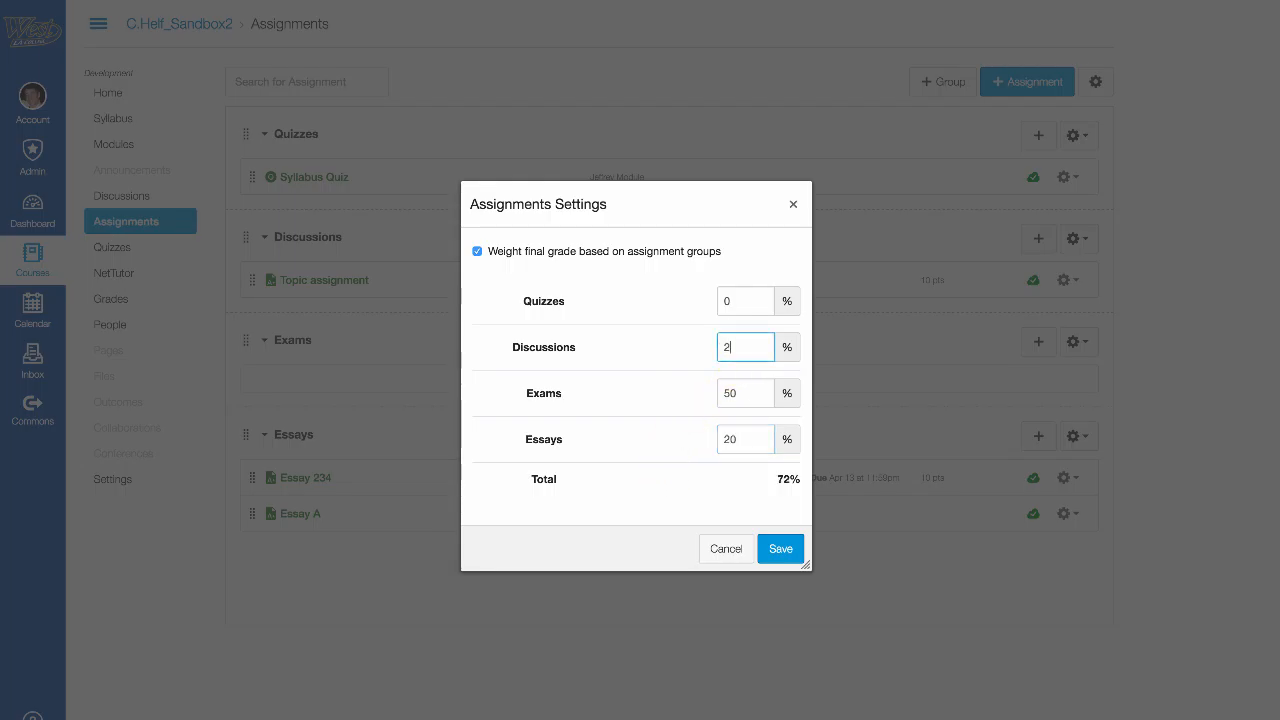
{"action": "left_click", "coordinate": [758, 301]}
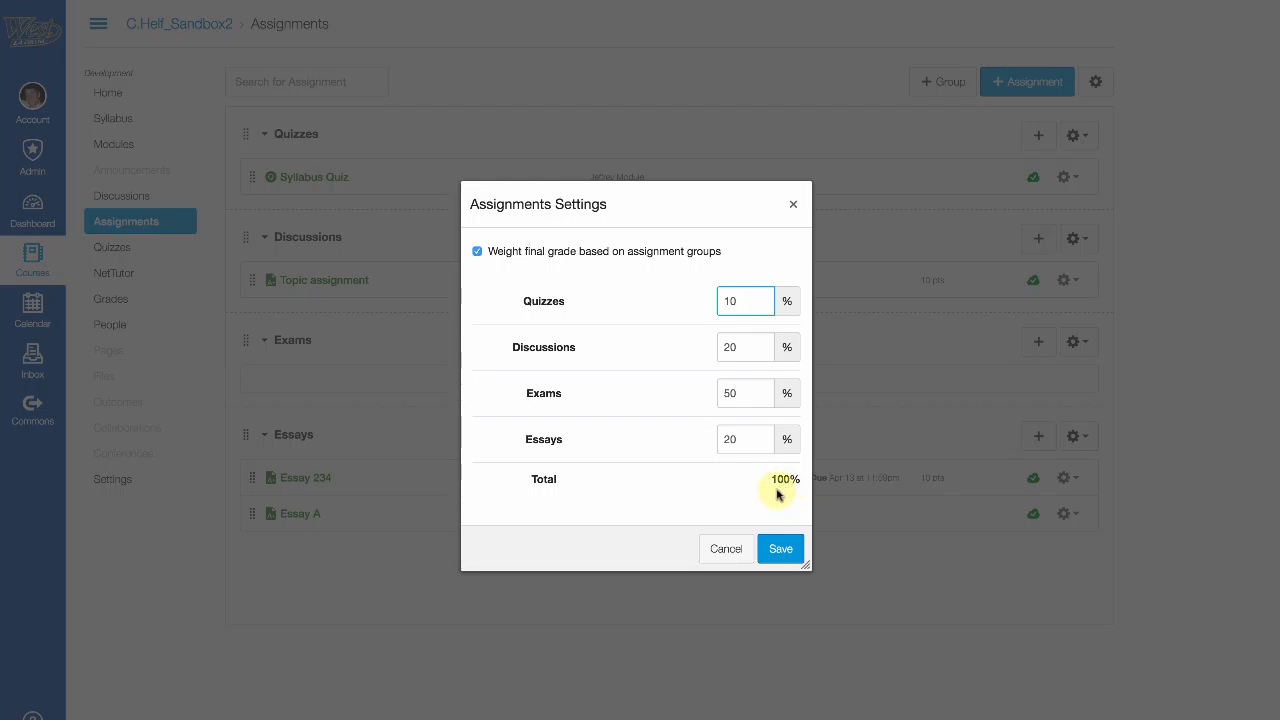
{"action": "left_click", "coordinate": [783, 549]}
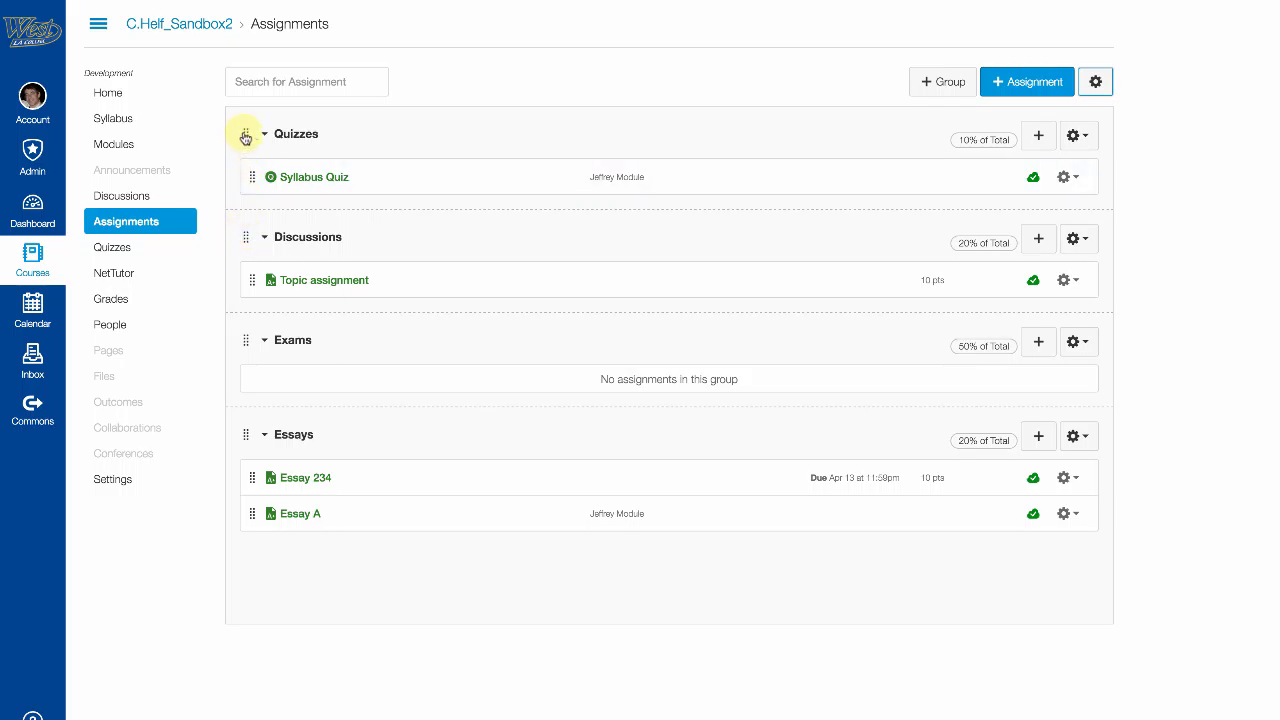
Step: Drag Discussions below Essays and Exams to the top of the group list
{"action": "left_click_drag", "start_coordinate": [244, 245], "coordinate": [243, 466]}
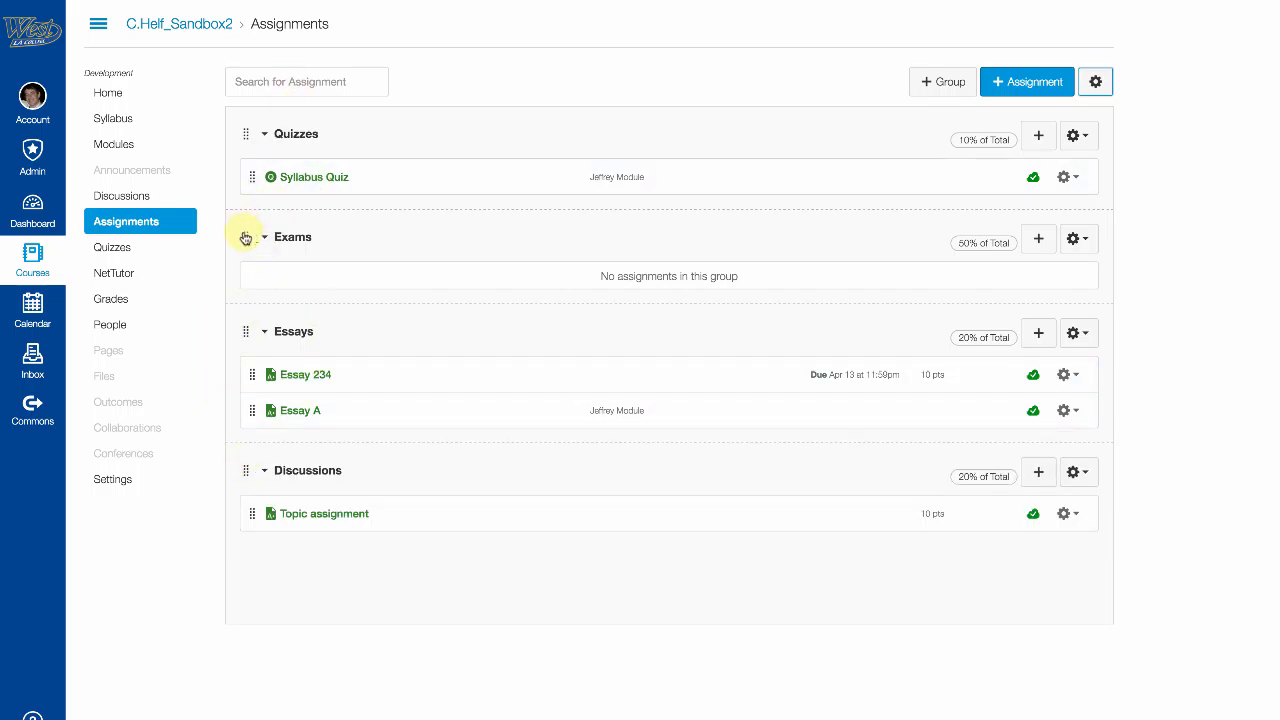
{"action": "left_click_drag", "start_coordinate": [245, 238], "coordinate": [246, 131]}
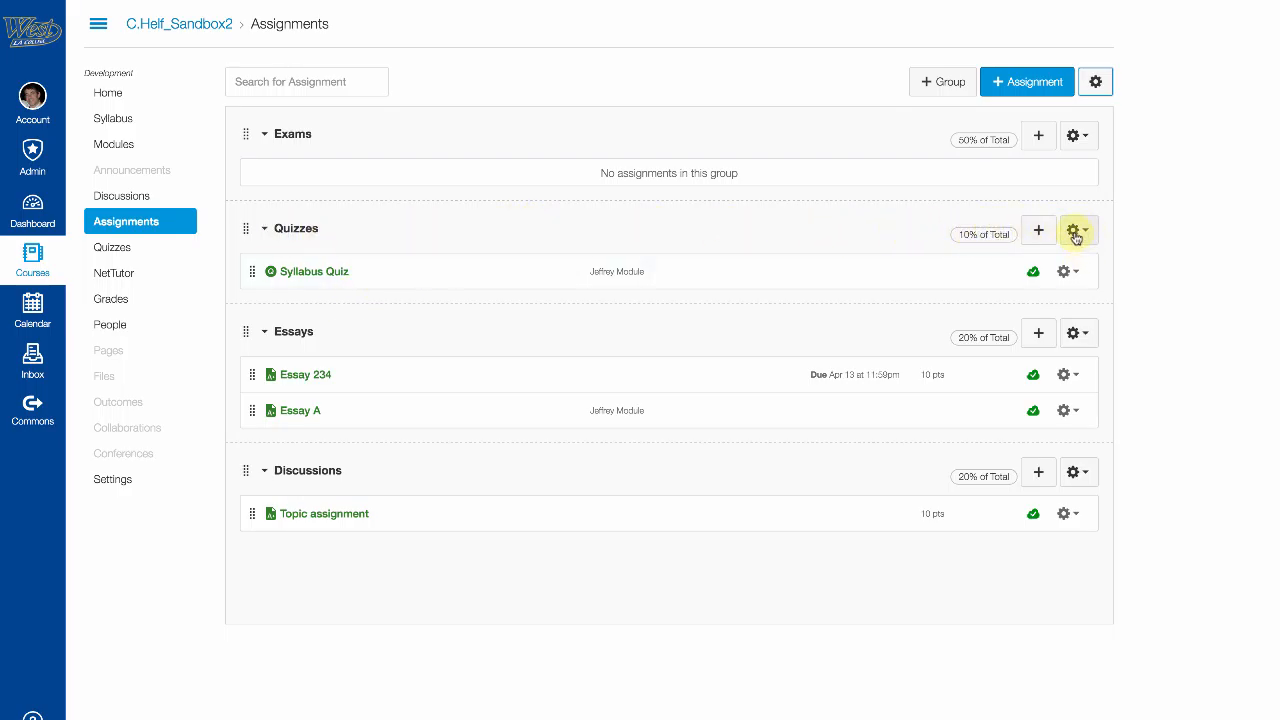
Step: Edit the Quizzes group to drop 1 lowest score per student and save
{"action": "left_click", "coordinate": [1075, 232]}
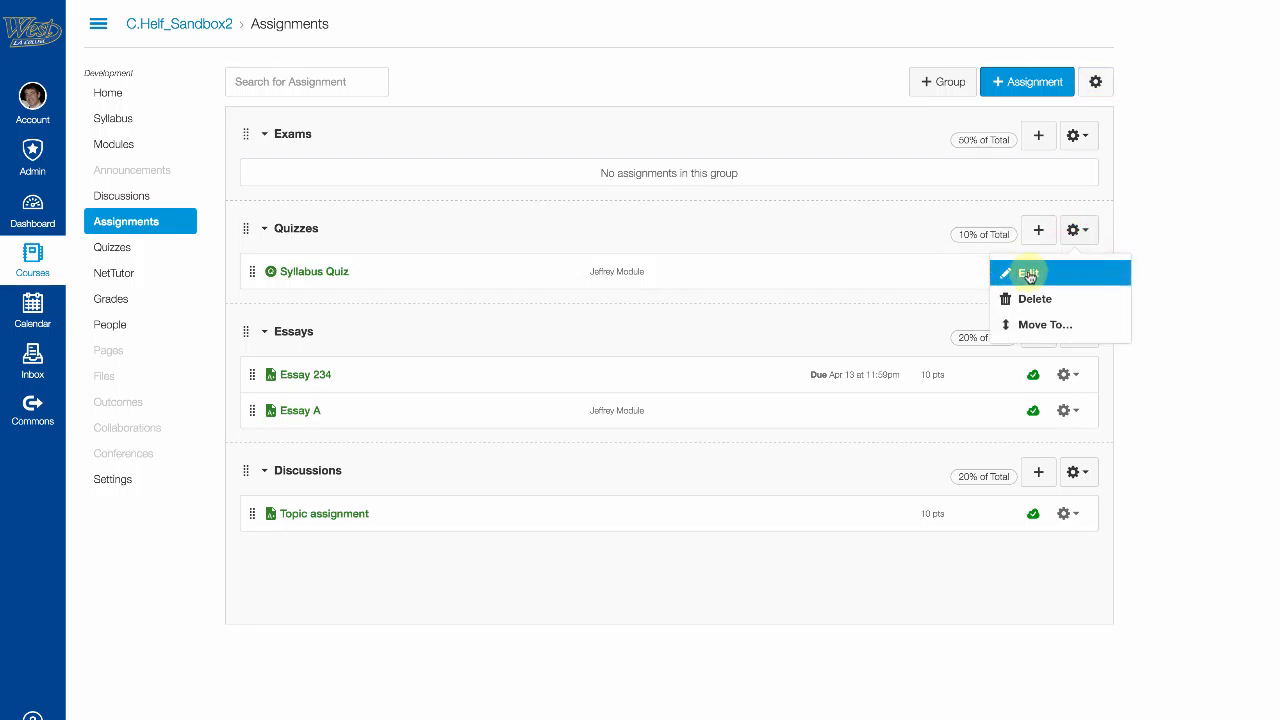
{"action": "left_click", "coordinate": [1028, 274]}
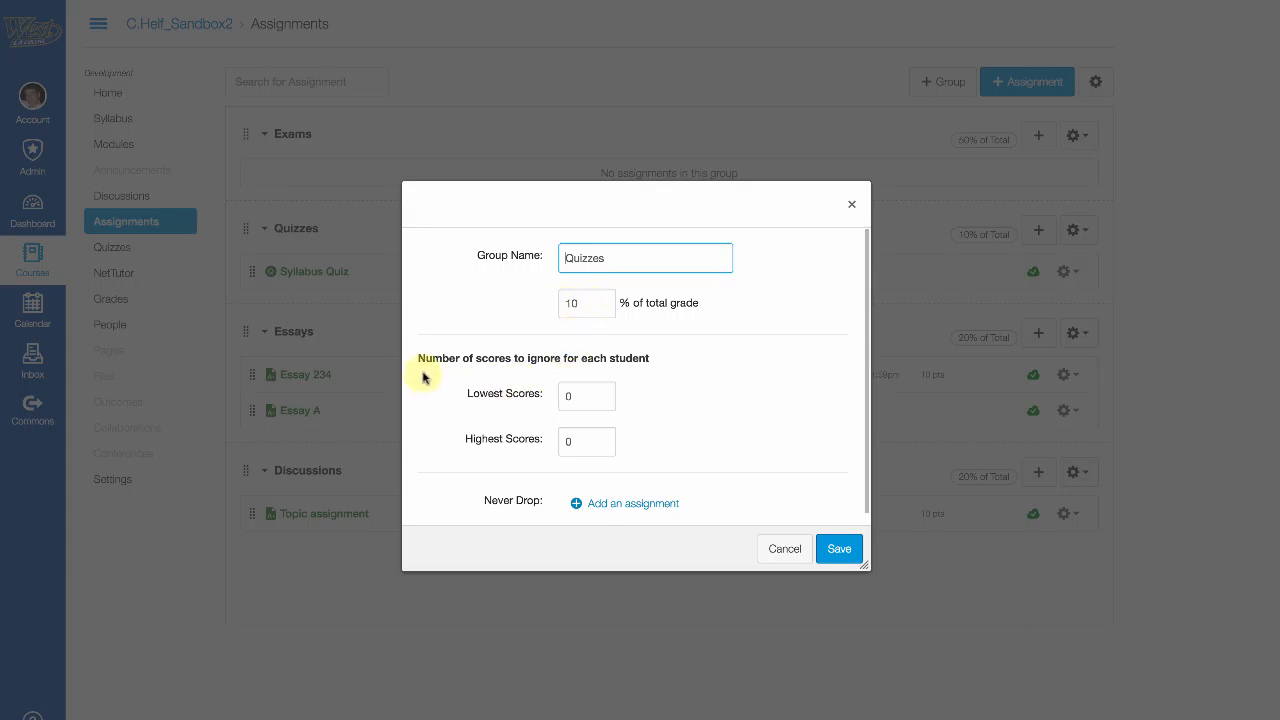
{"action": "left_click", "coordinate": [581, 396]}
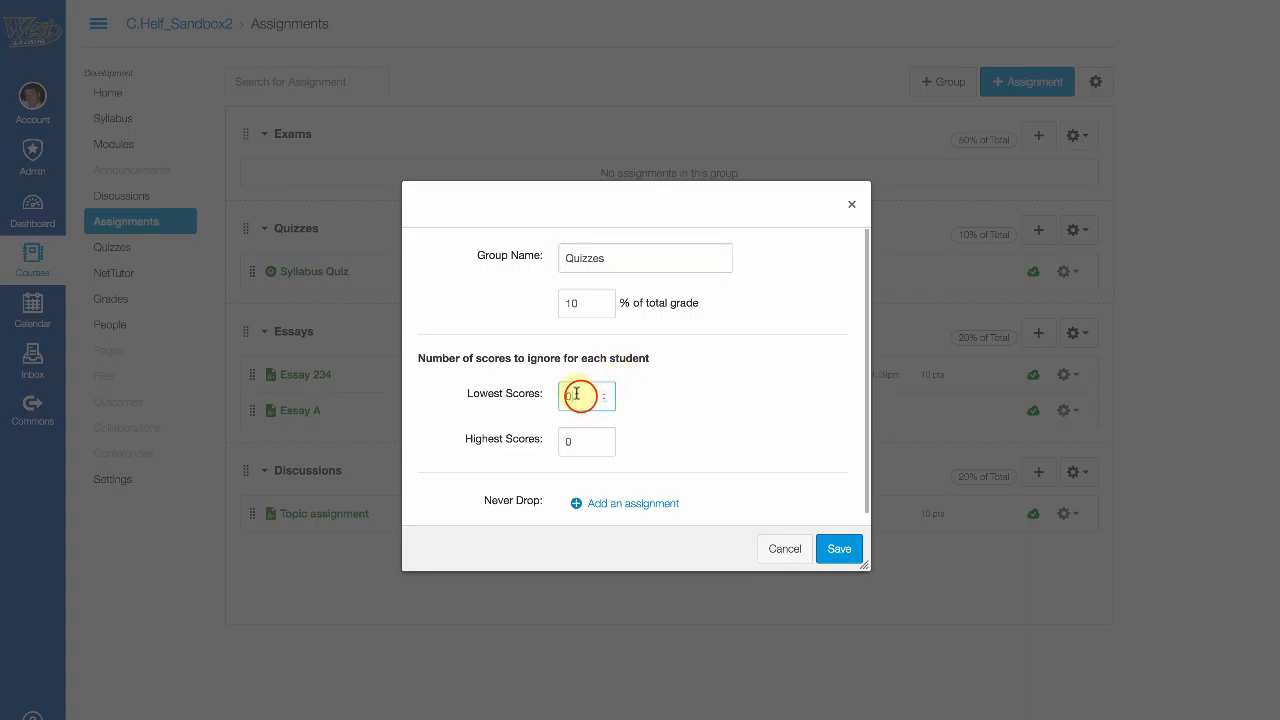
{"action": "left_click_drag", "start_coordinate": [573, 397], "coordinate": [541, 398]}
{"action": "type", "text": "1"}
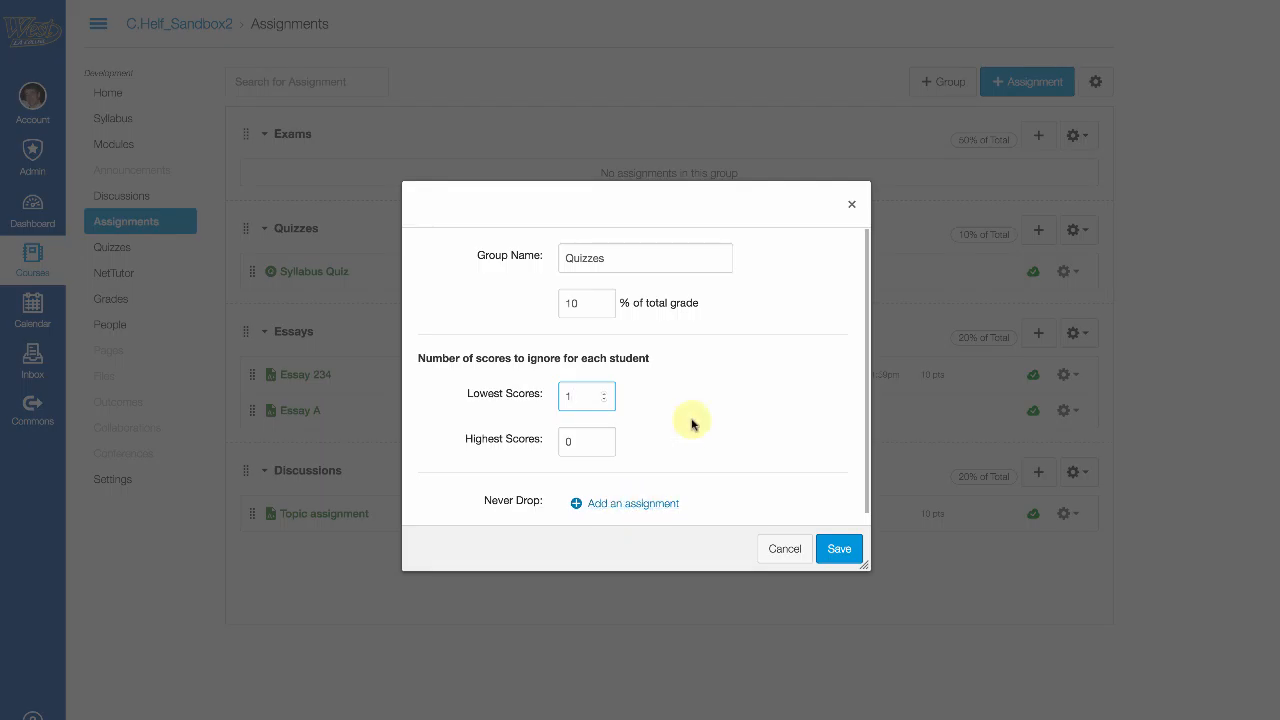
{"action": "left_click", "coordinate": [837, 548]}
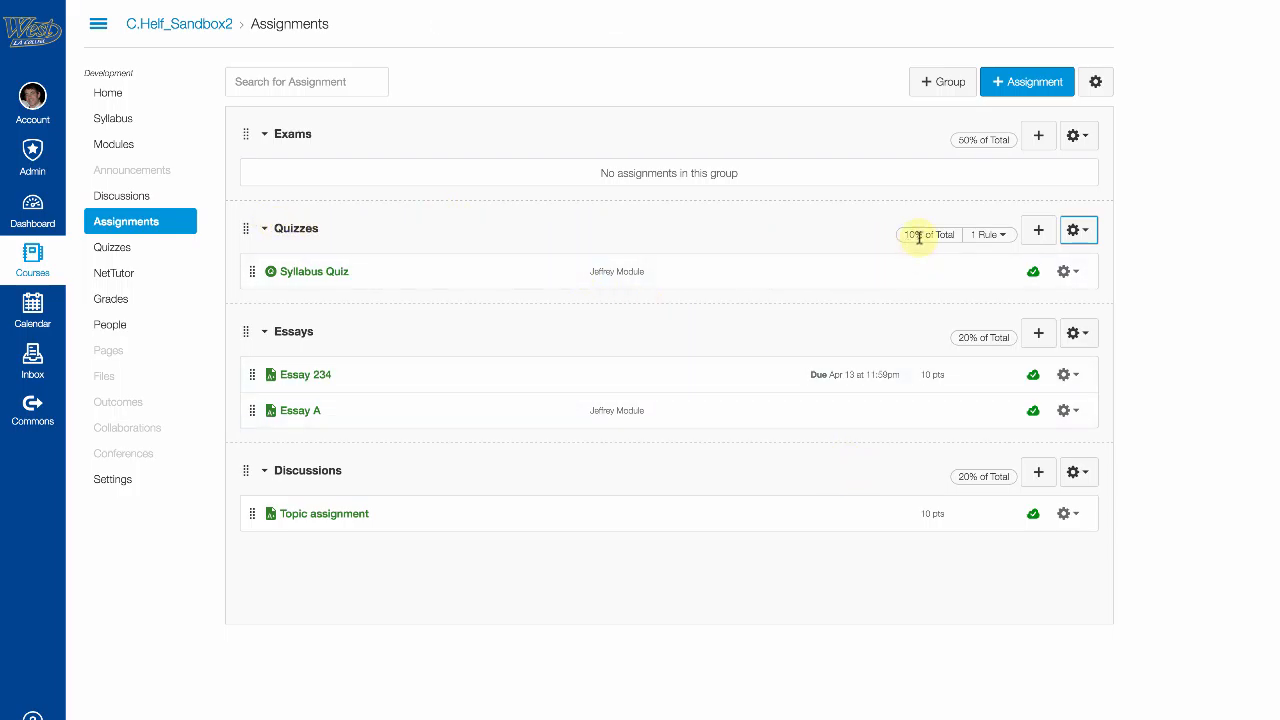
{"action": "mouse_move", "coordinate": [985, 243]}
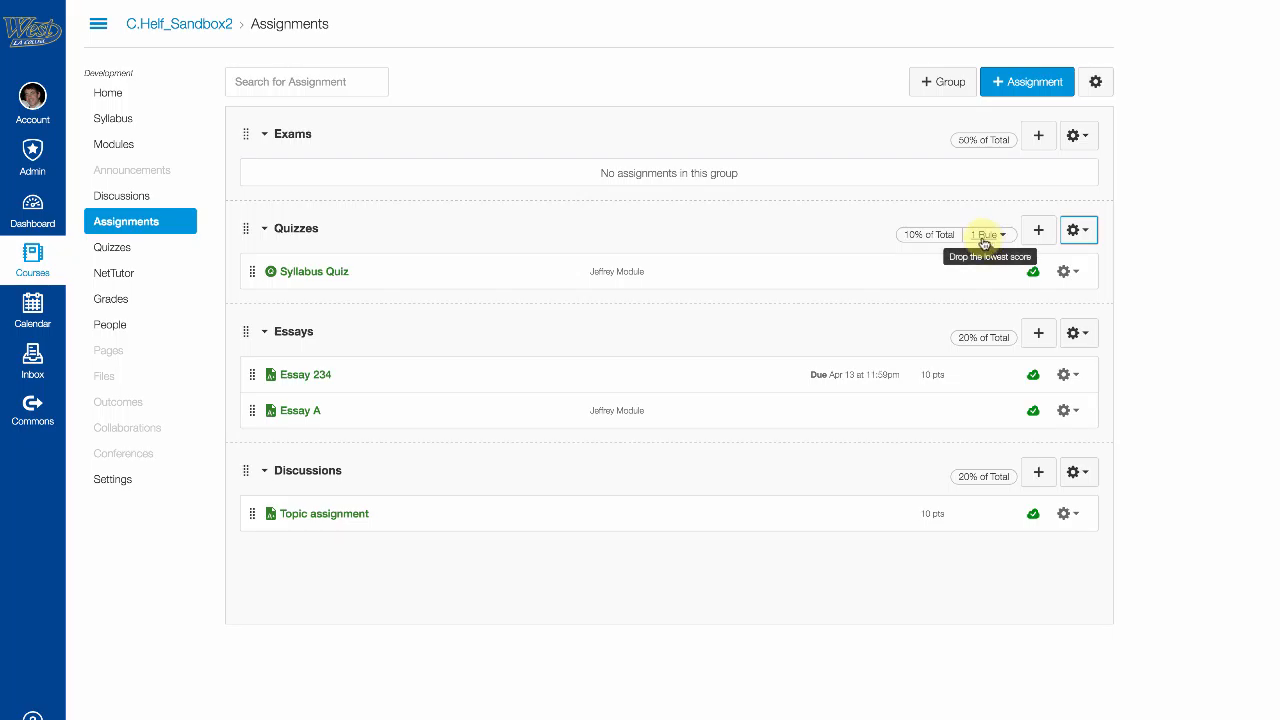